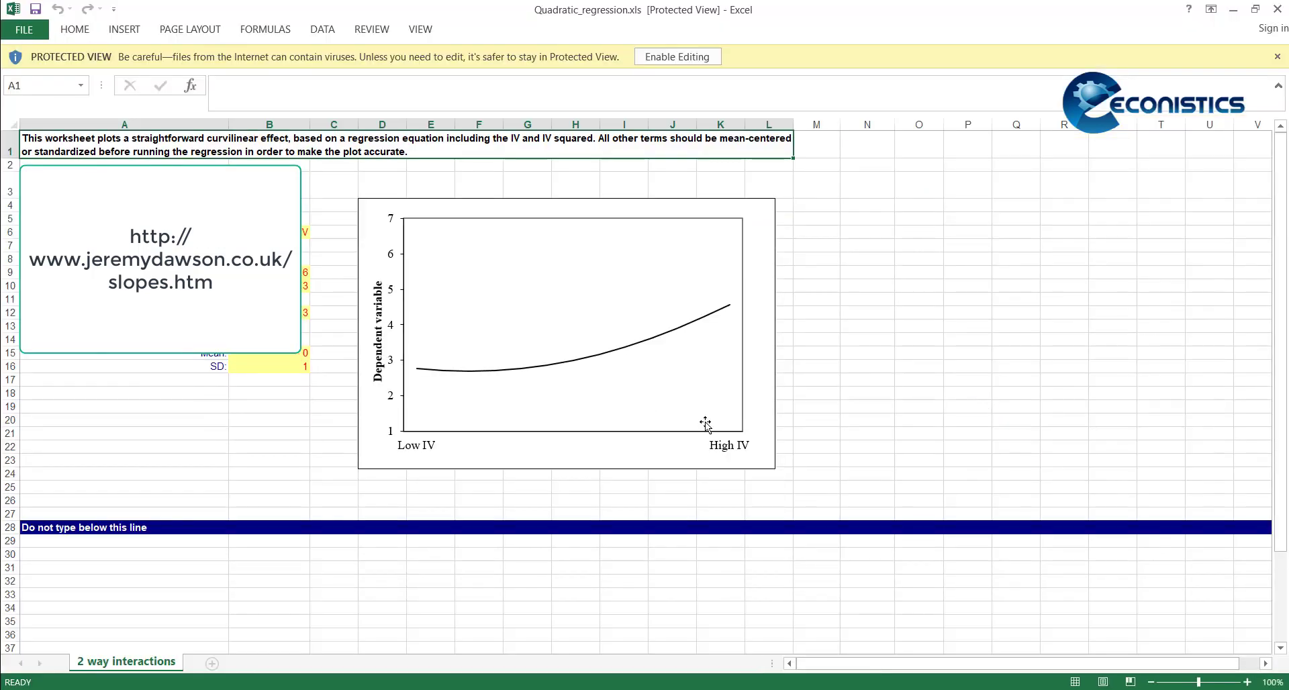
Step: Enable editing of the workbook and colour the text in cells A29:N33, under the "Do not type below this line" bar, red
left_click(693, 56)
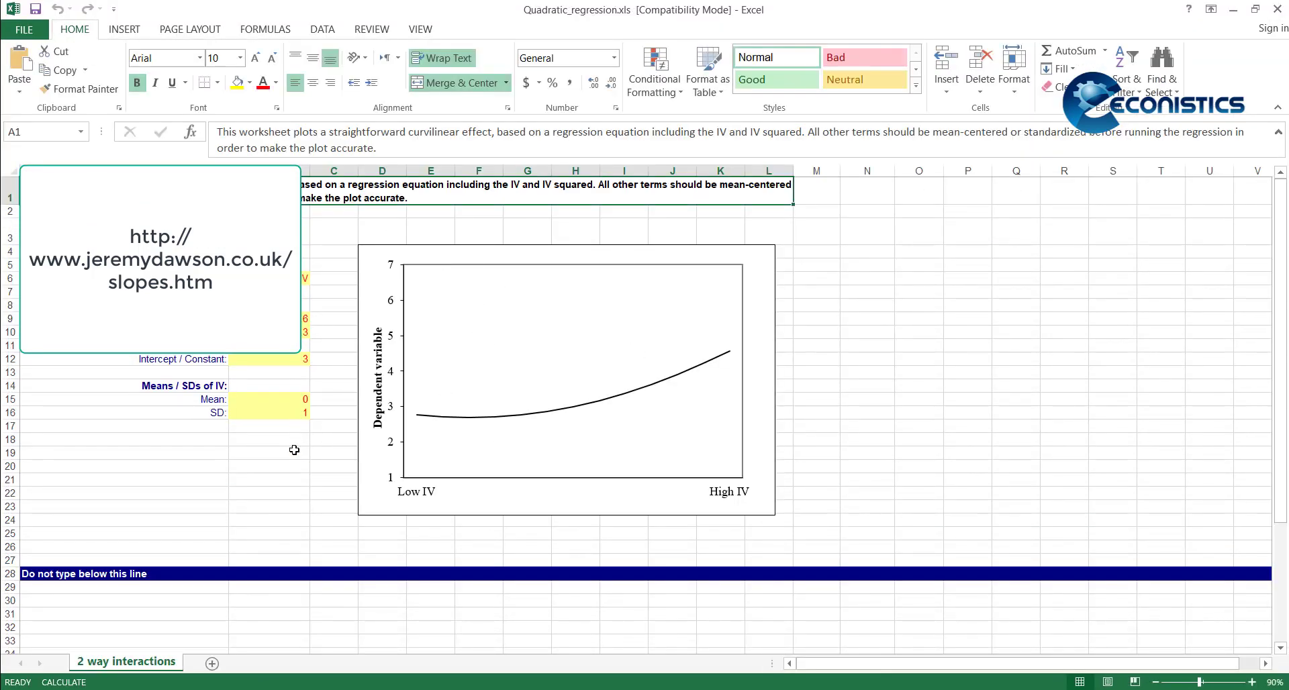
left_click(133, 576)
left_click(124, 588)
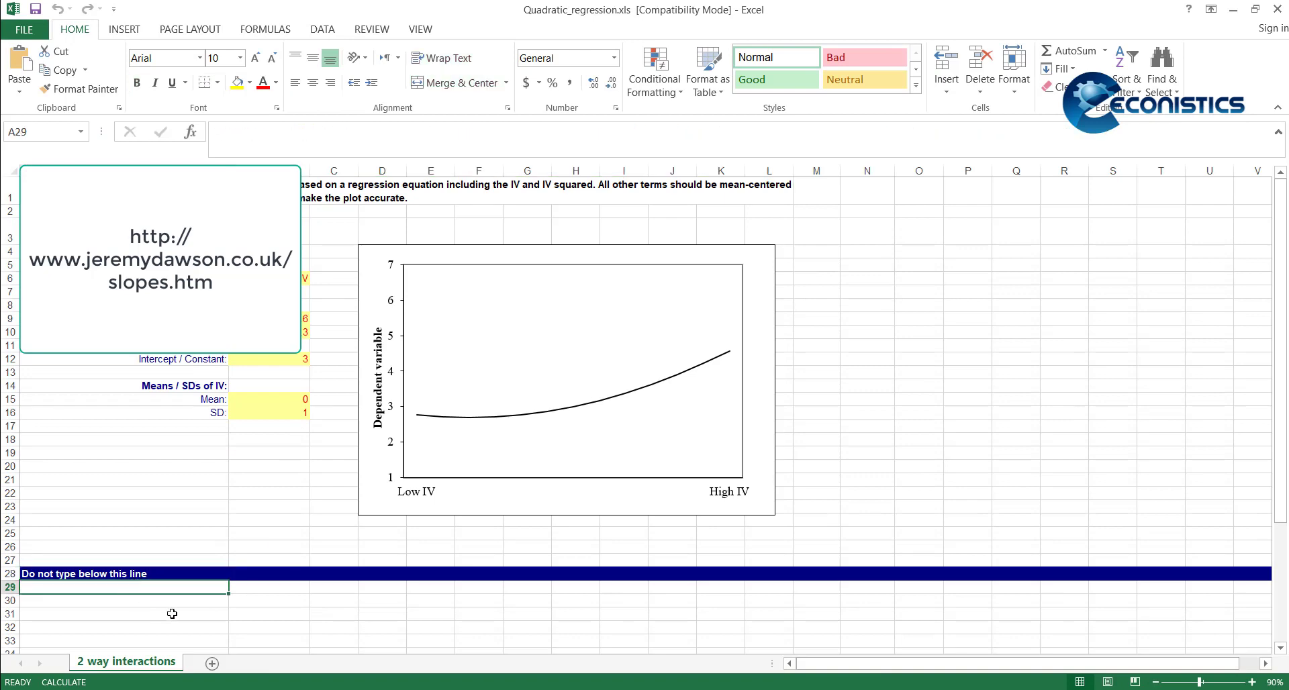
key("shift+Right")
key("shift+Right")
key("shift+Right")
key("shift+Right")
key("shift+Right")
key("shift+Right")
key("shift+Right")
key("shift+Right")
key("shift+Right")
key("shift+Right")
key("shift+Right")
key("shift+Right")
key("shift+Right")
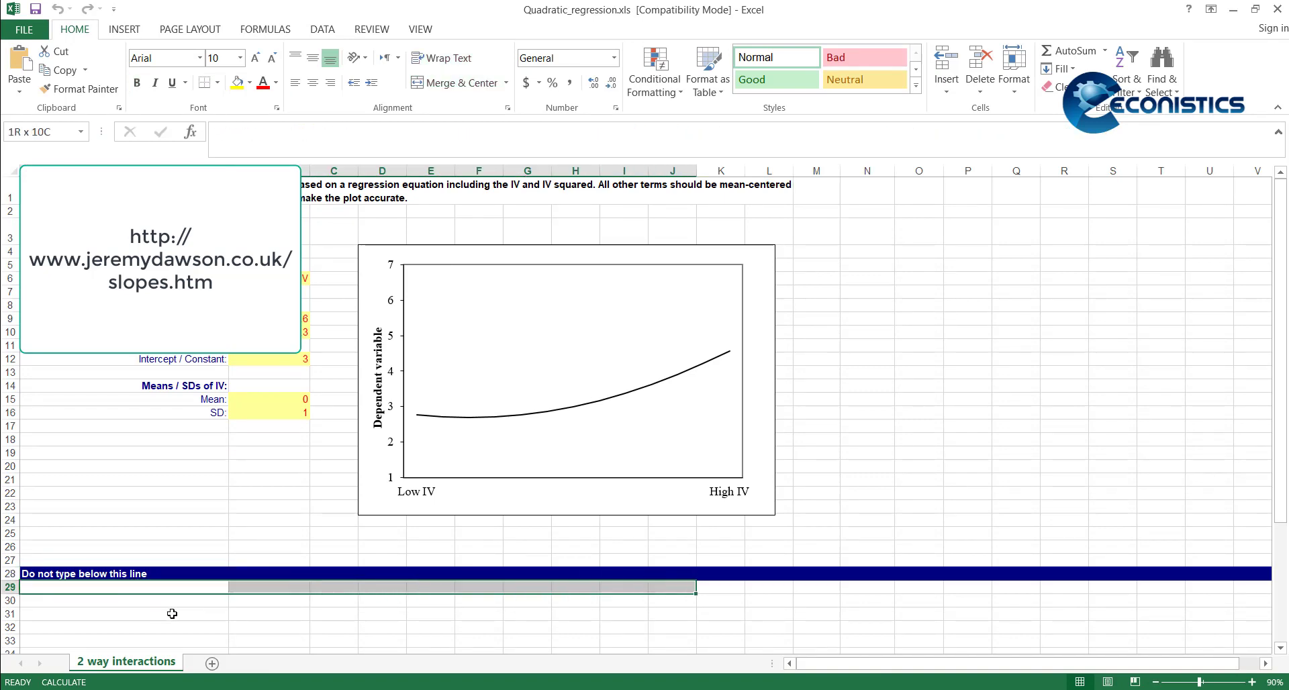
key("shift+Down")
key("shift+Down")
key("shift+Down")
key("shift+Down")
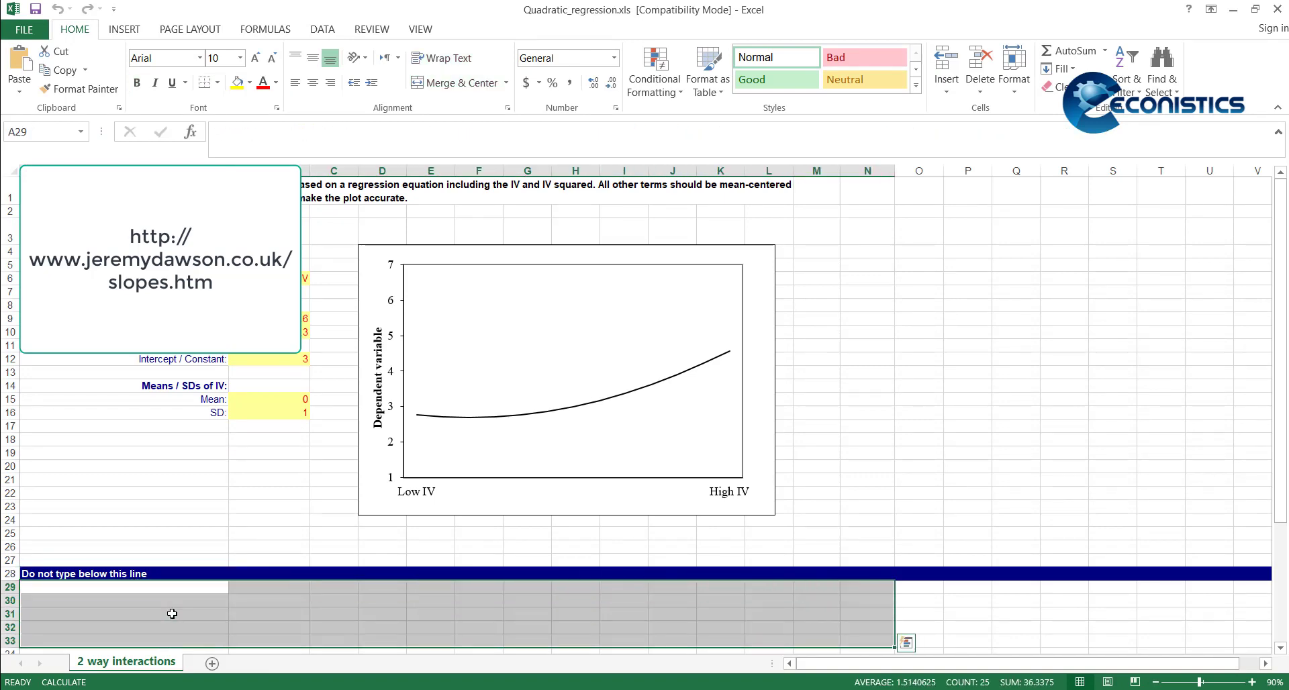
left_click(263, 90)
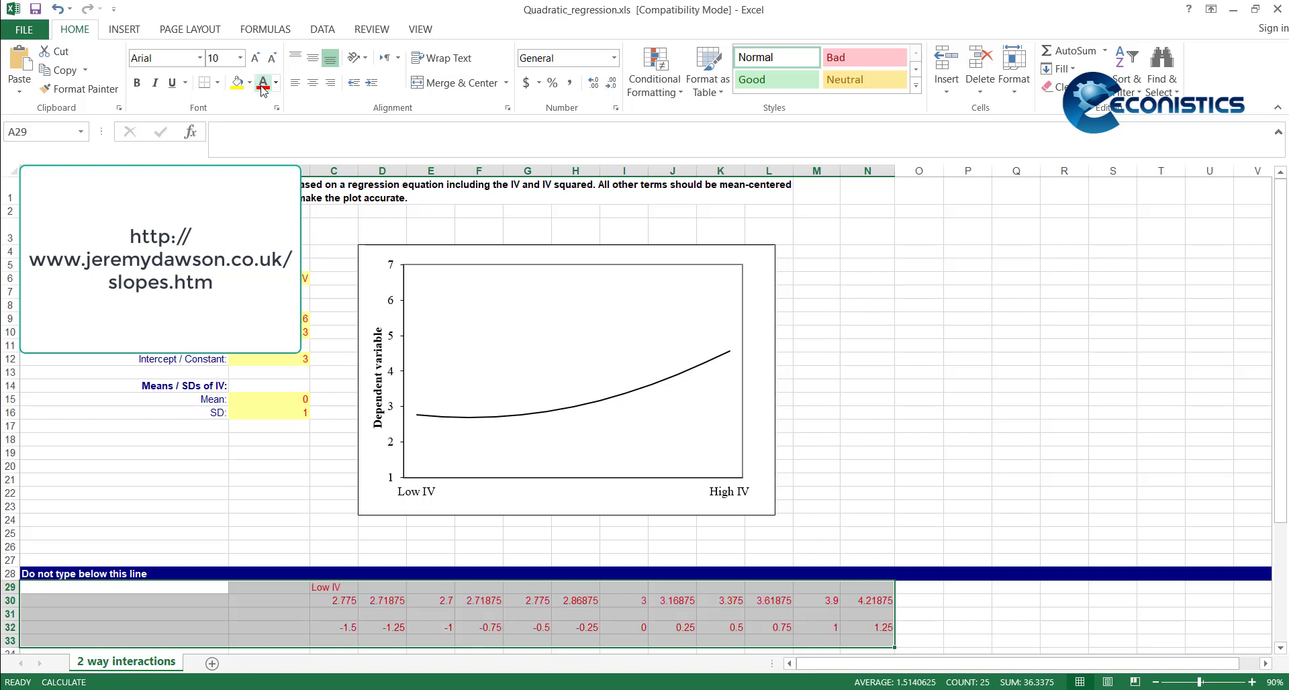
Step: Locate Table 4 in edu and ineq for asia.pdf in Acrobat Reader and arrange the paper side by side with the Excel workbook
left_click(1254, 9)
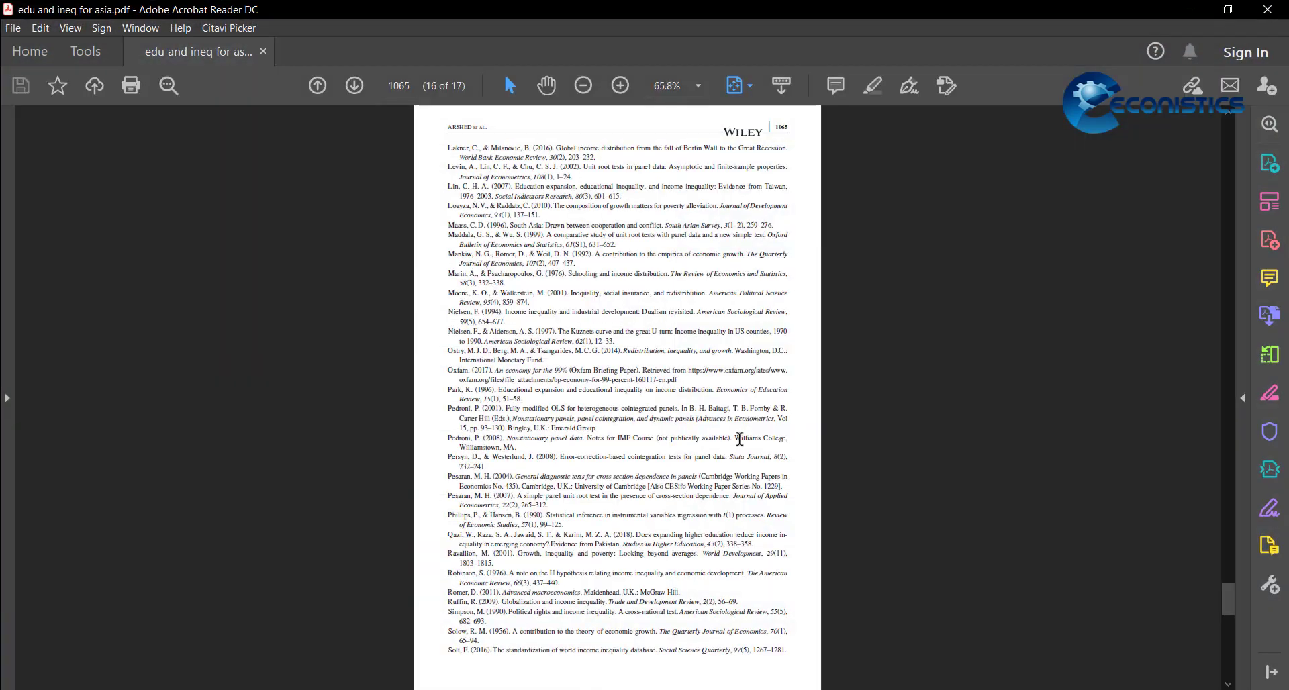
scroll(795, 277, "up", 10)
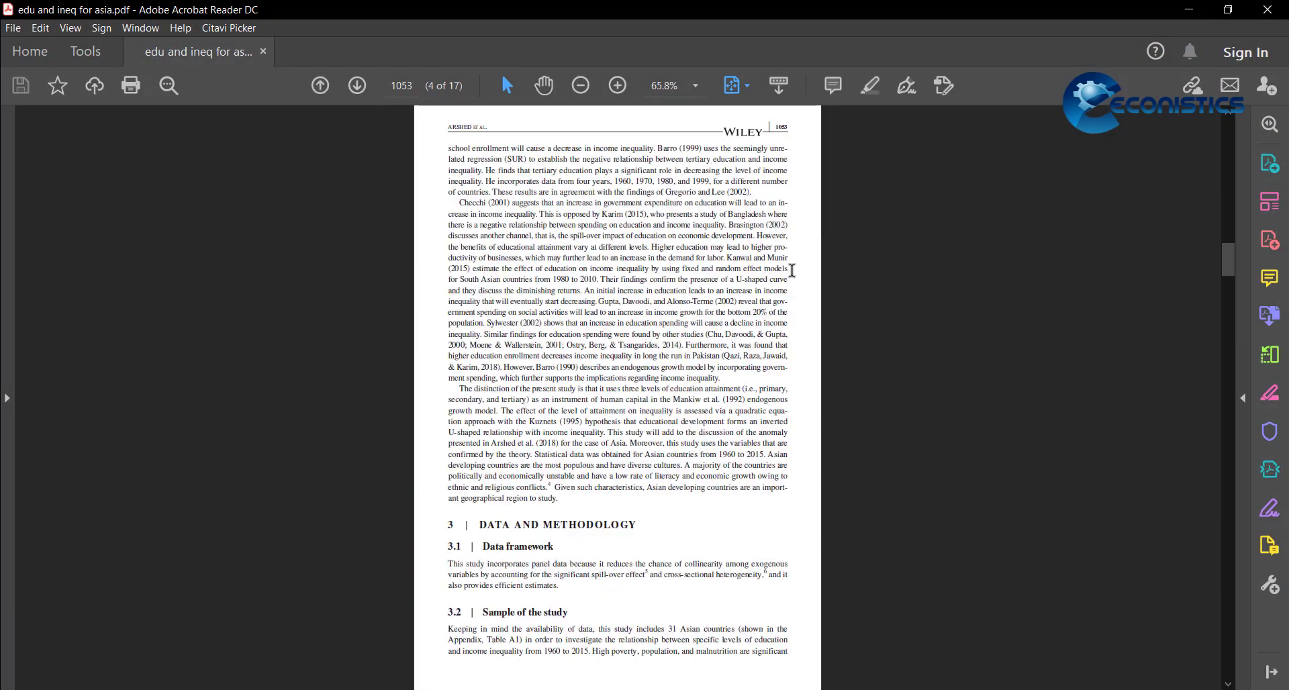
scroll(795, 277, "down", 2)
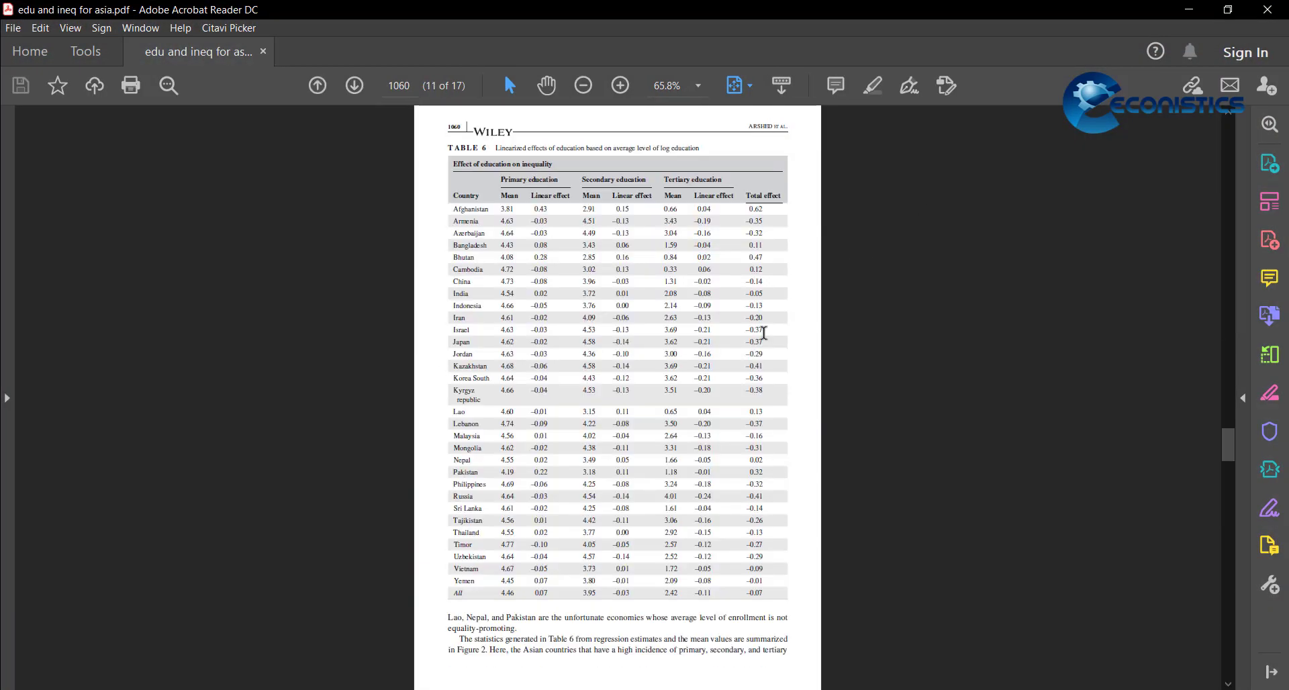
scroll(871, 381, "up", 3)
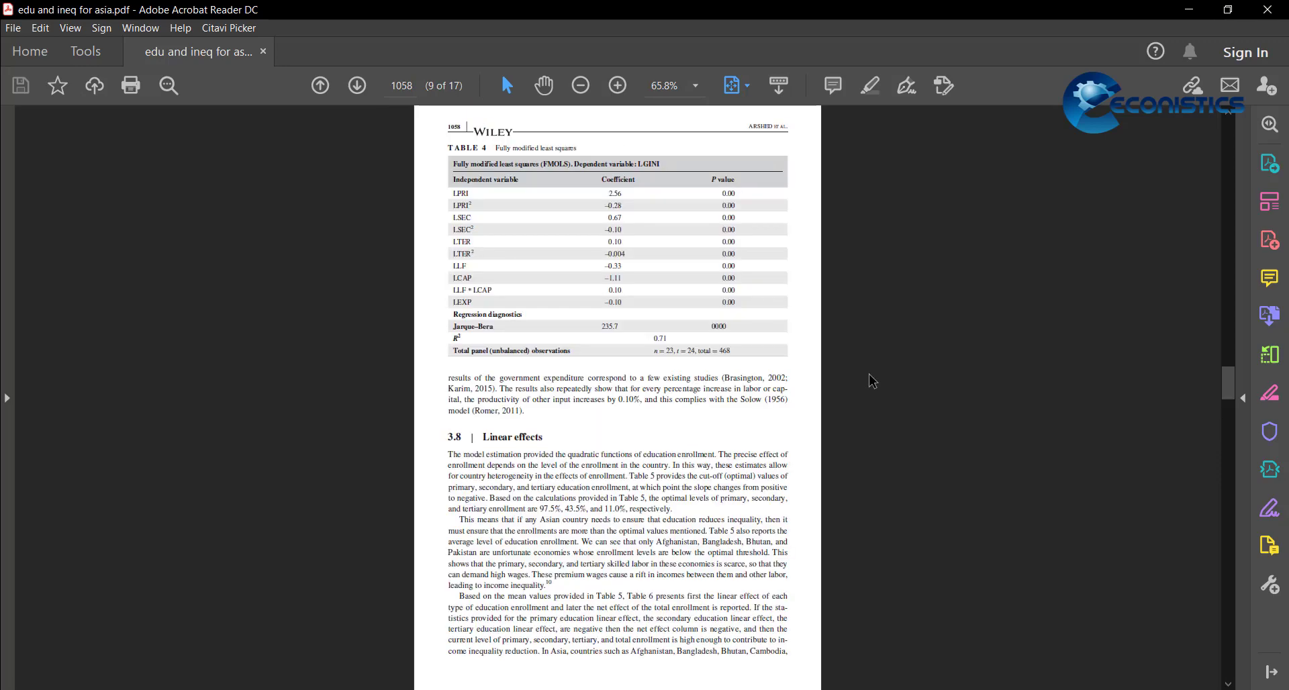
key("super+Left")
left_click(667, 190)
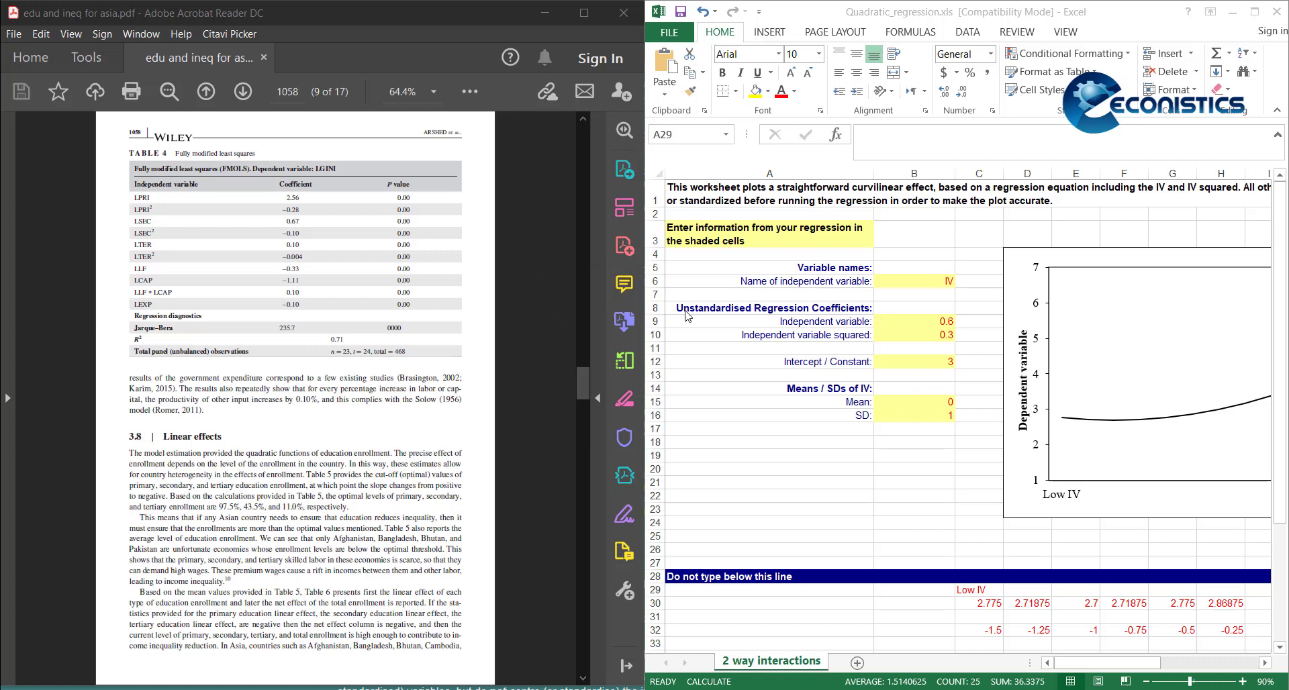
Step: Enter LPRI as the name of the independent variable in cell B6
left_click(922, 282)
left_click(946, 279)
type("Primary")
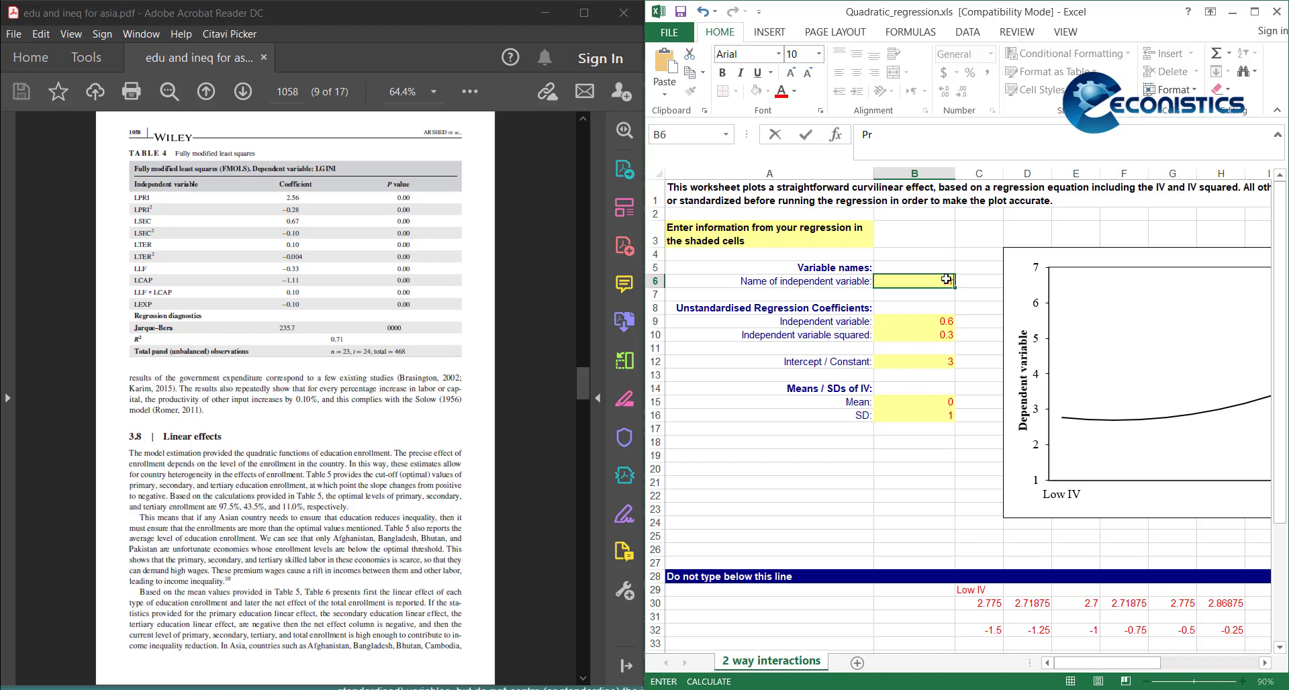
type("LPRI")
left_click(880, 431)
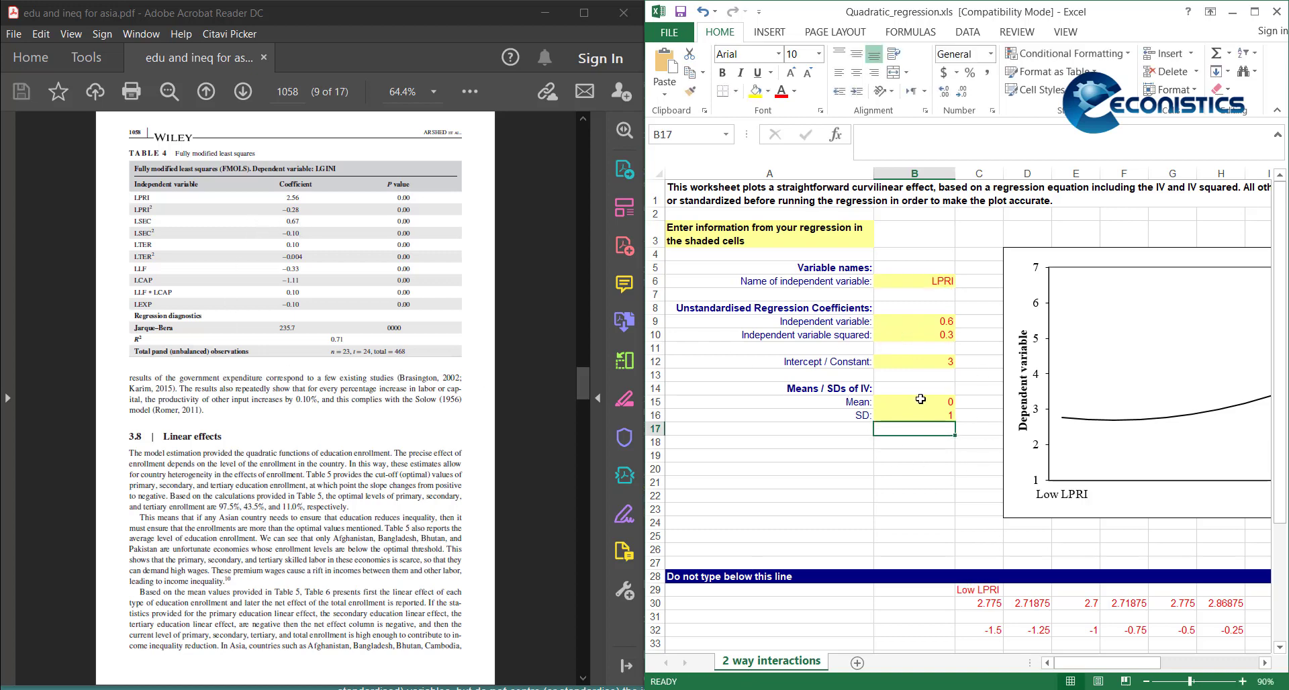
Step: Set the independent variable coefficient to 2.56 and the squared-term coefficient to -0.28, as in Table 4
left_click(924, 323)
type("2.5")
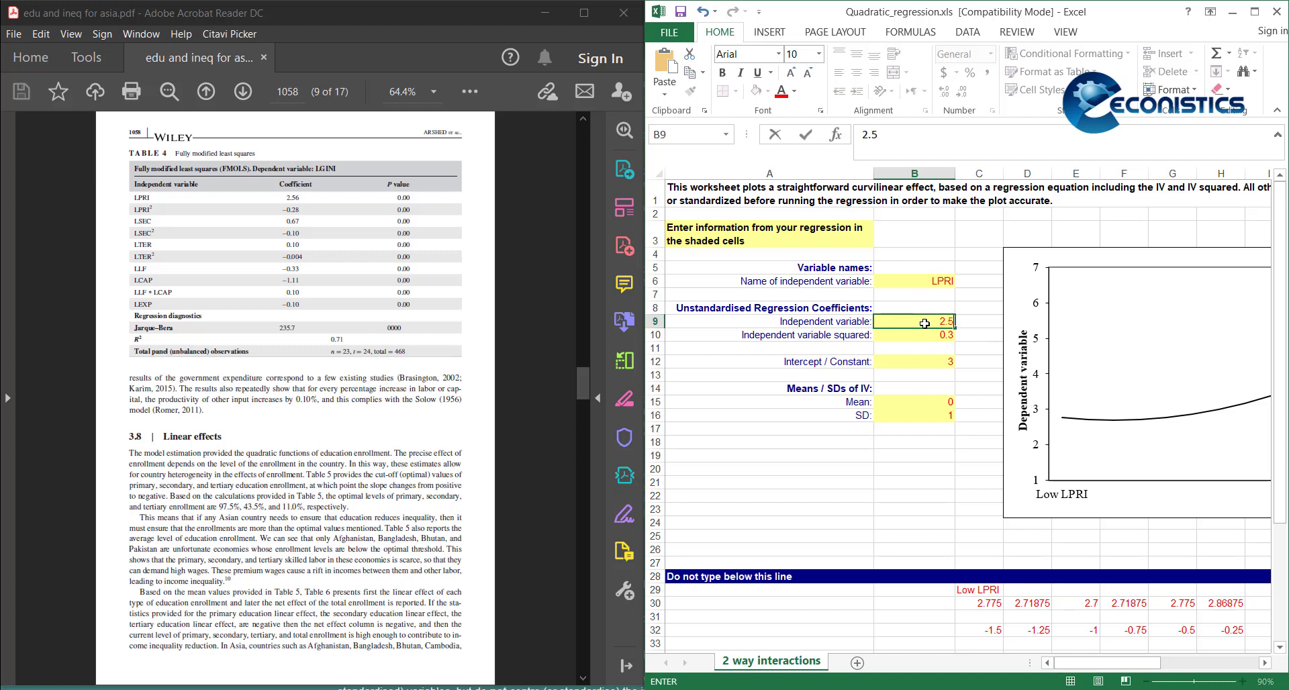
type("6")
key("Return")
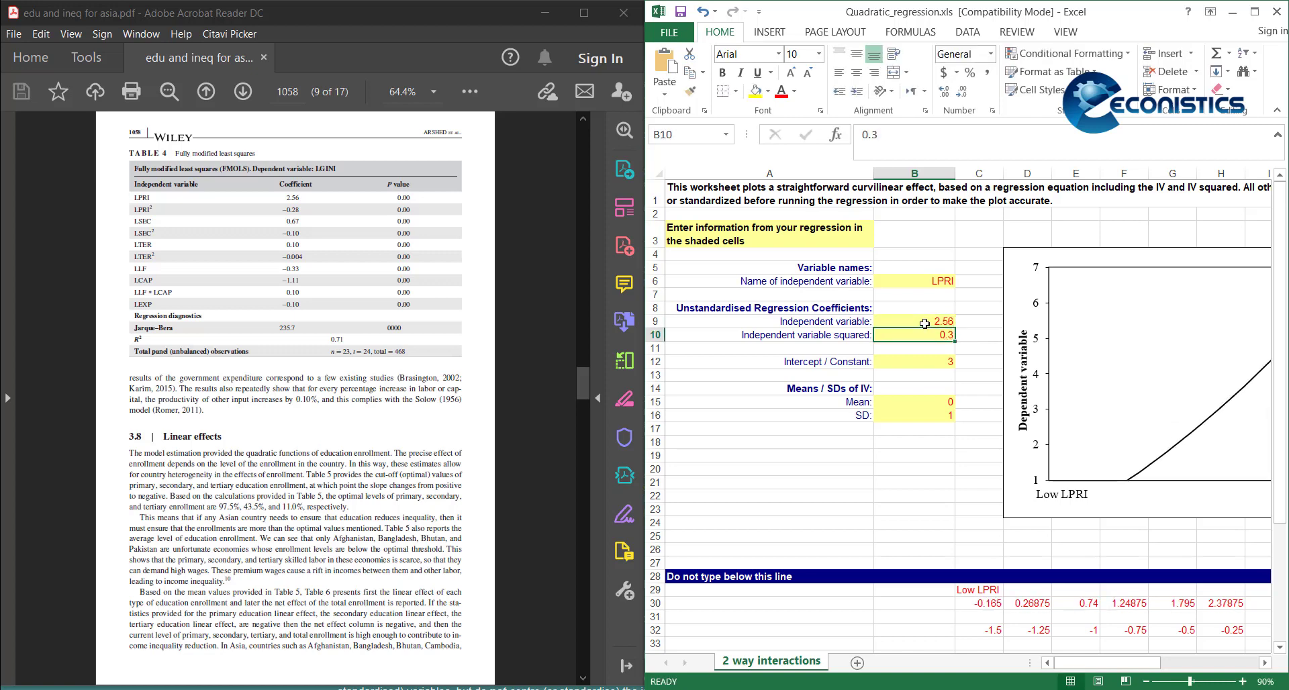
type("-0.28")
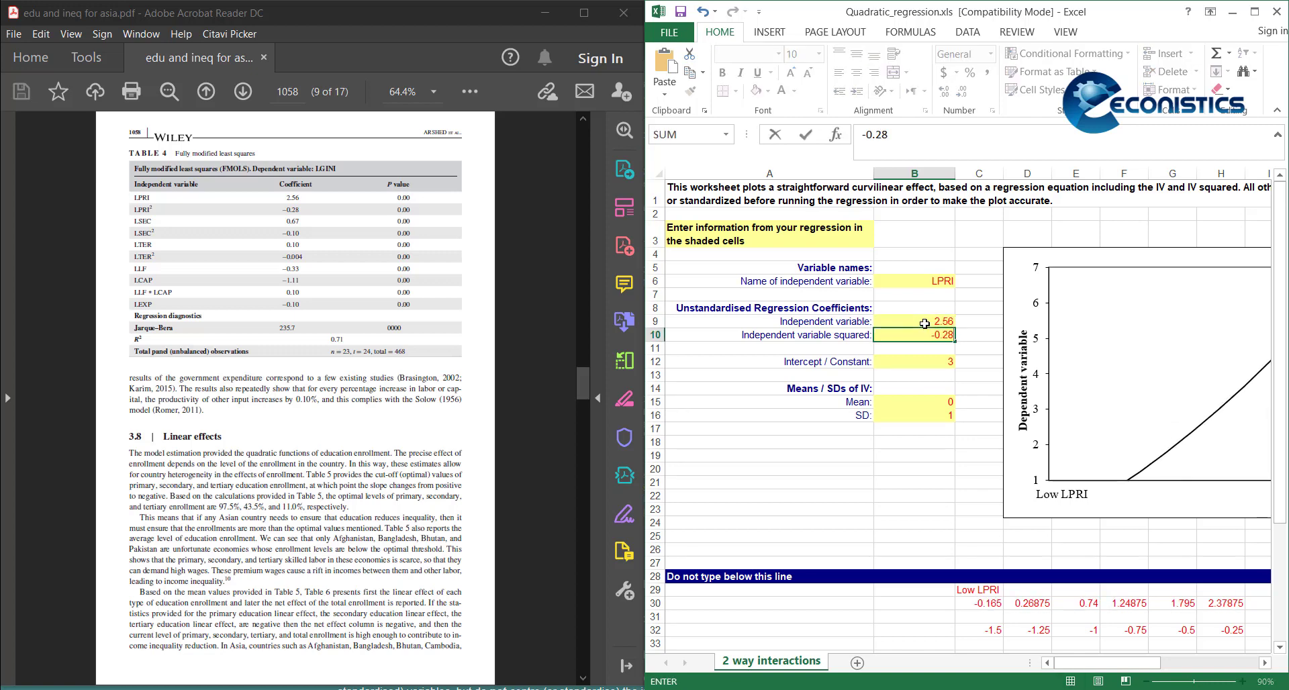
left_click(906, 521)
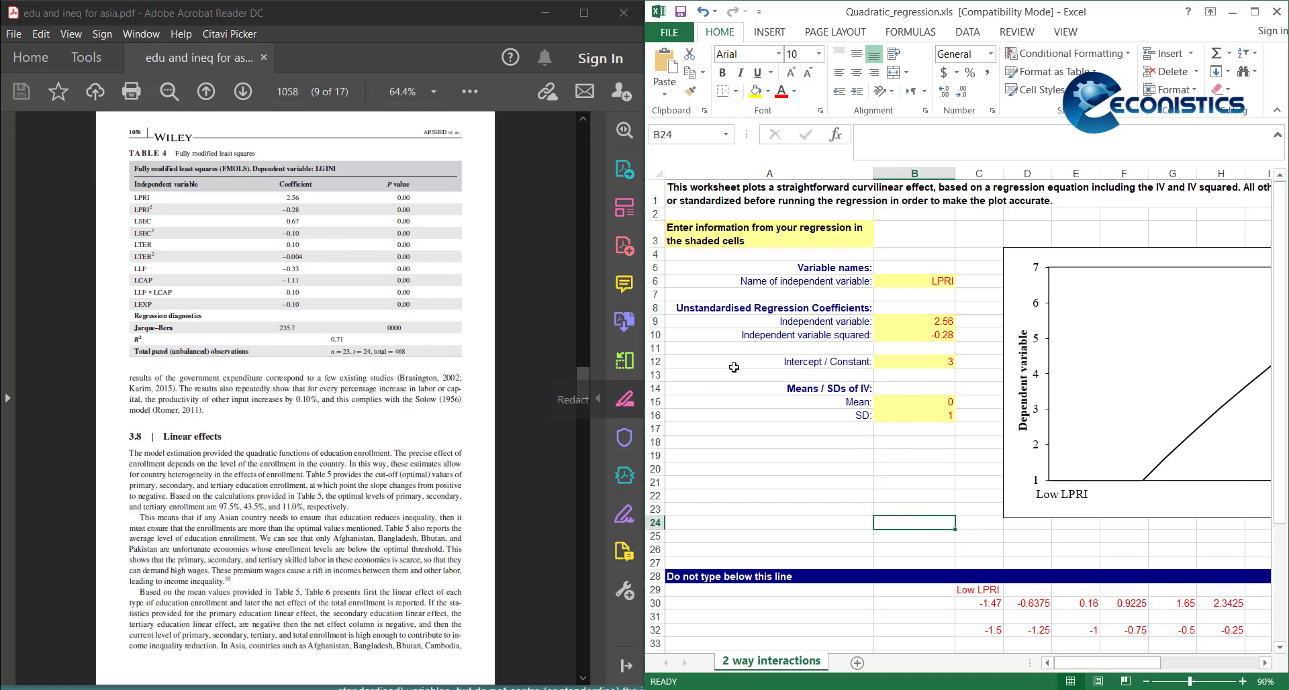
Step: Set the intercept / constant in cell B12 to 0
left_click(940, 361)
type("0")
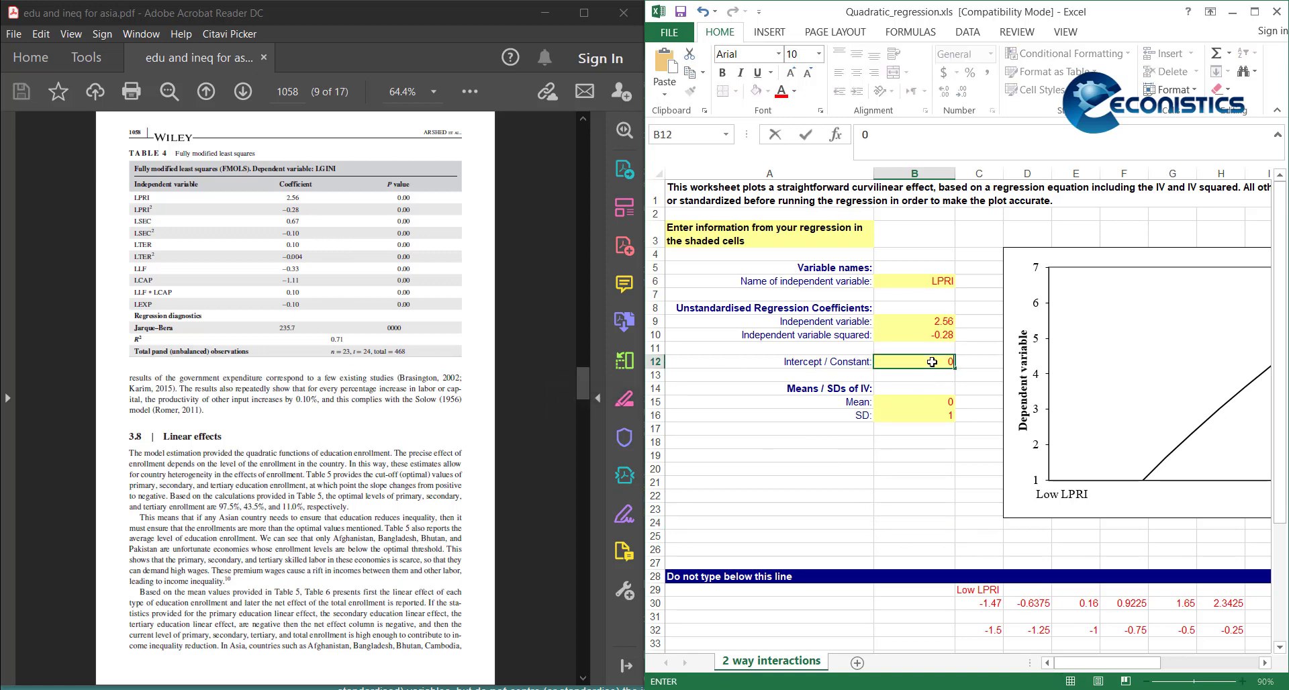
left_click(900, 443)
Step: Check the paper's model section and set the independent variable's mean to 25 and its SD to 12
left_click(537, 487)
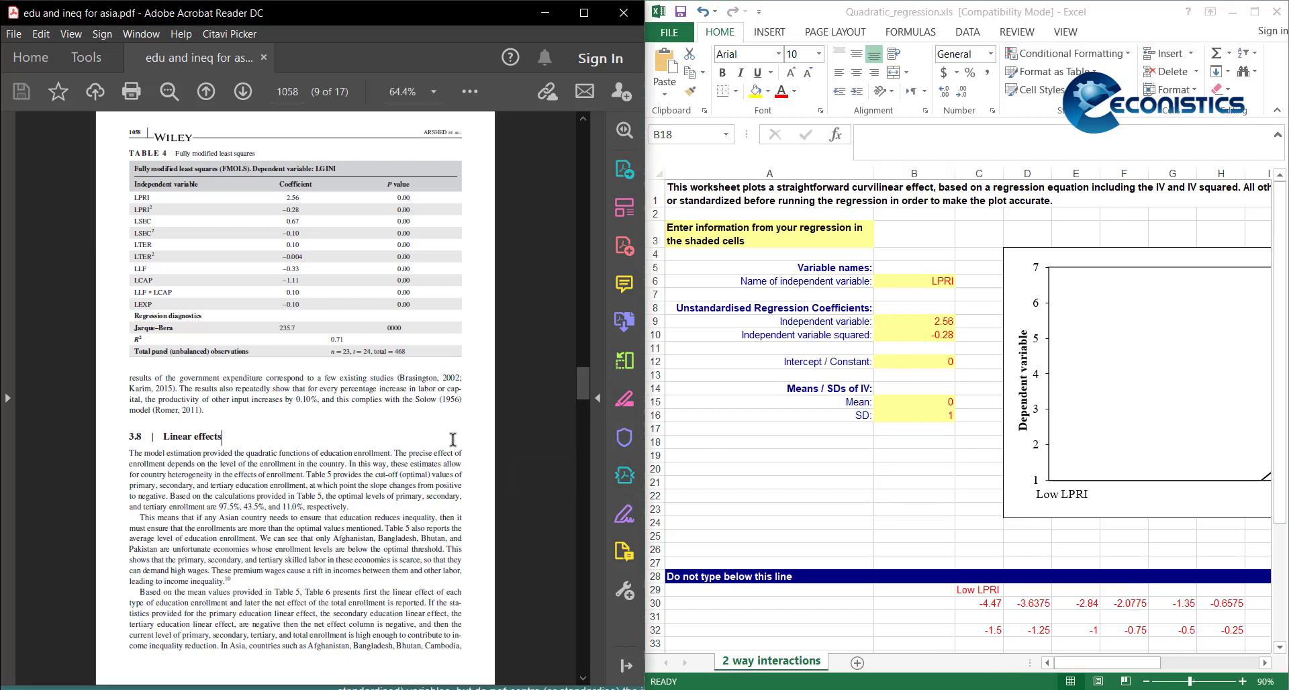
scroll(289, 379, "up", 20)
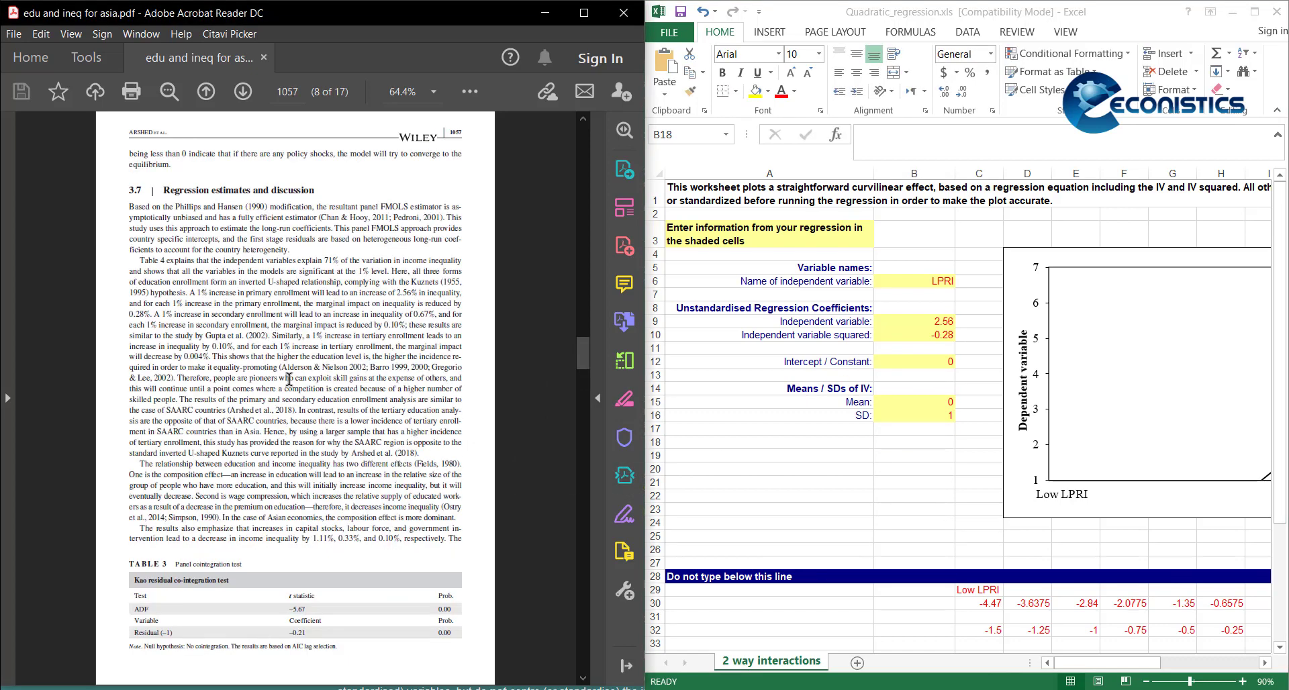
scroll(289, 379, "up", 1)
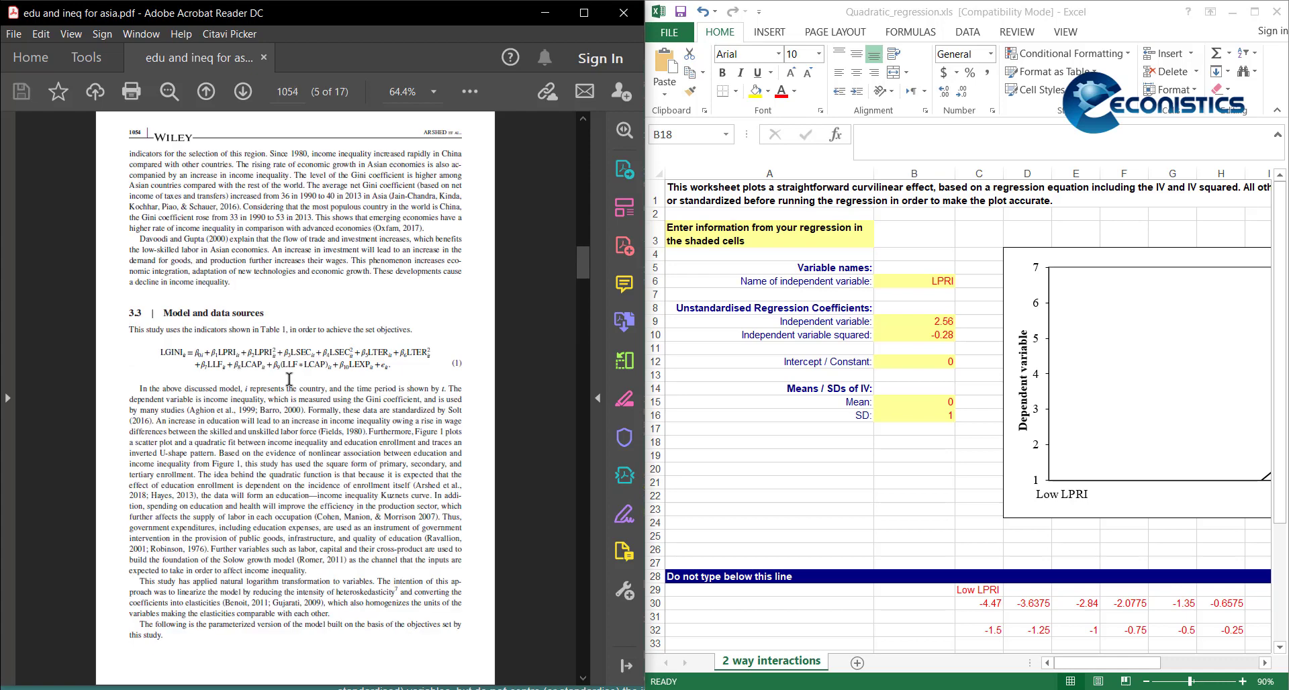
left_click(935, 407)
left_click(935, 406)
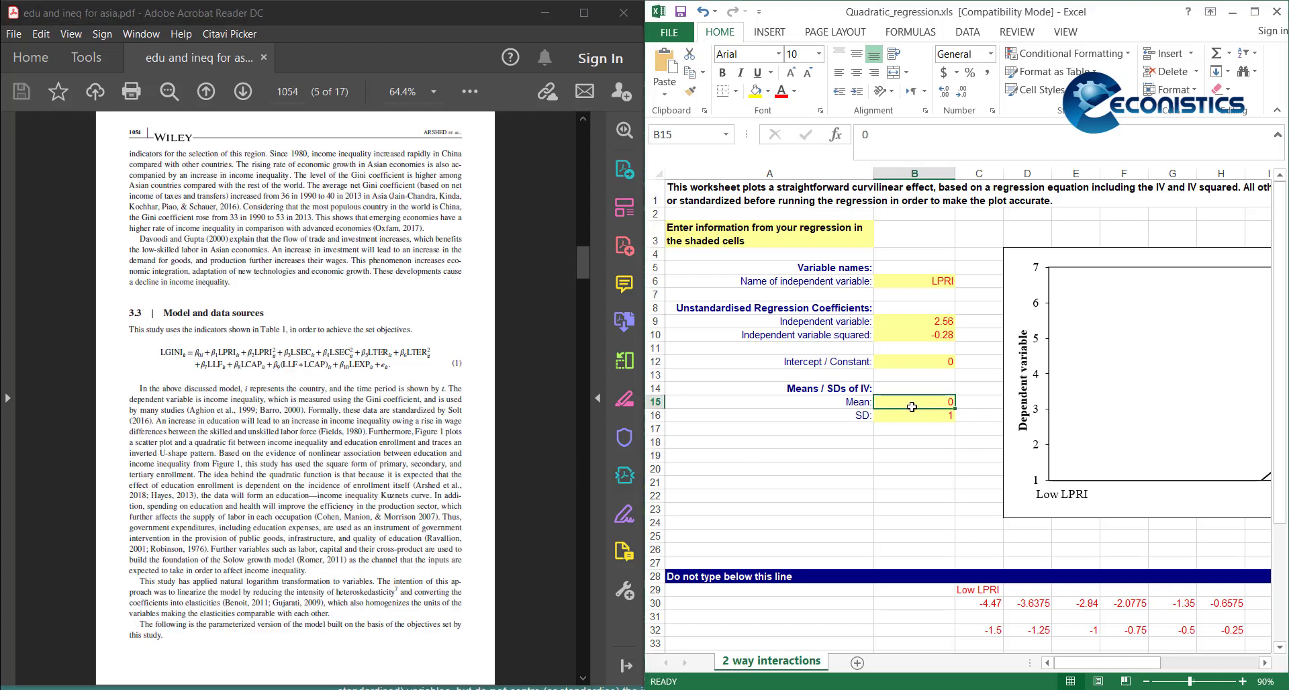
type("25")
left_click(935, 469)
left_click(935, 414)
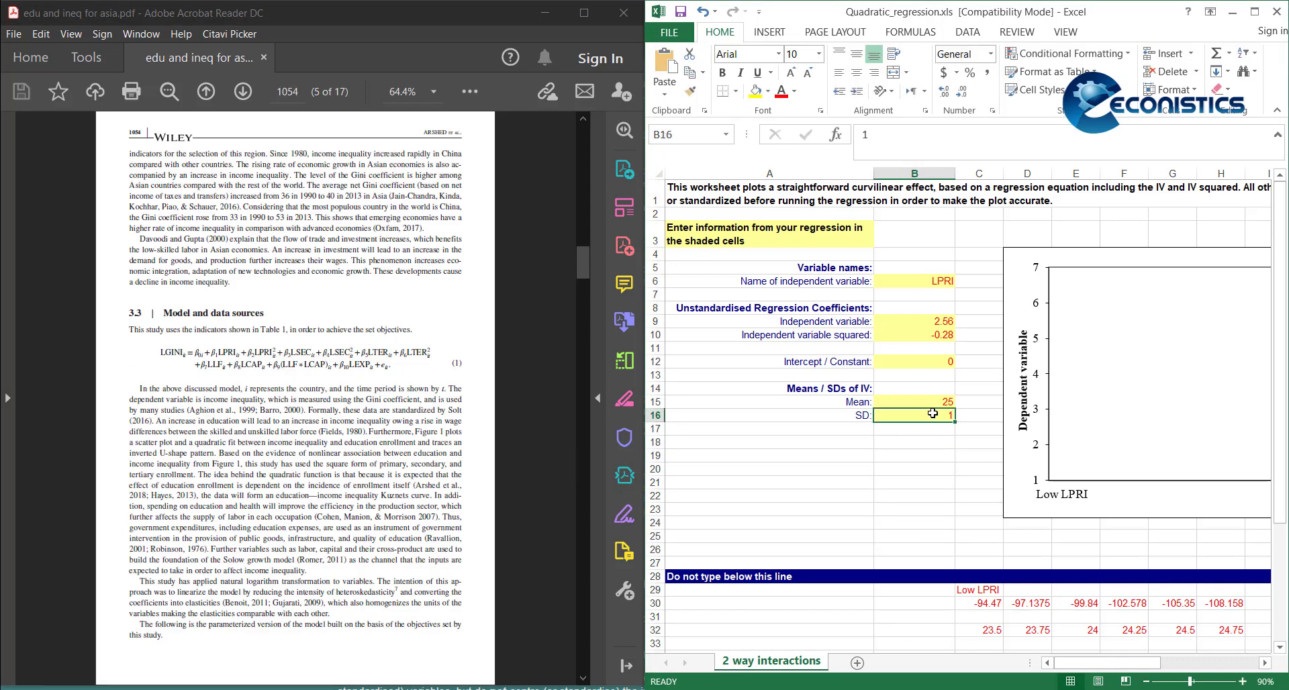
type("12")
left_click(941, 502)
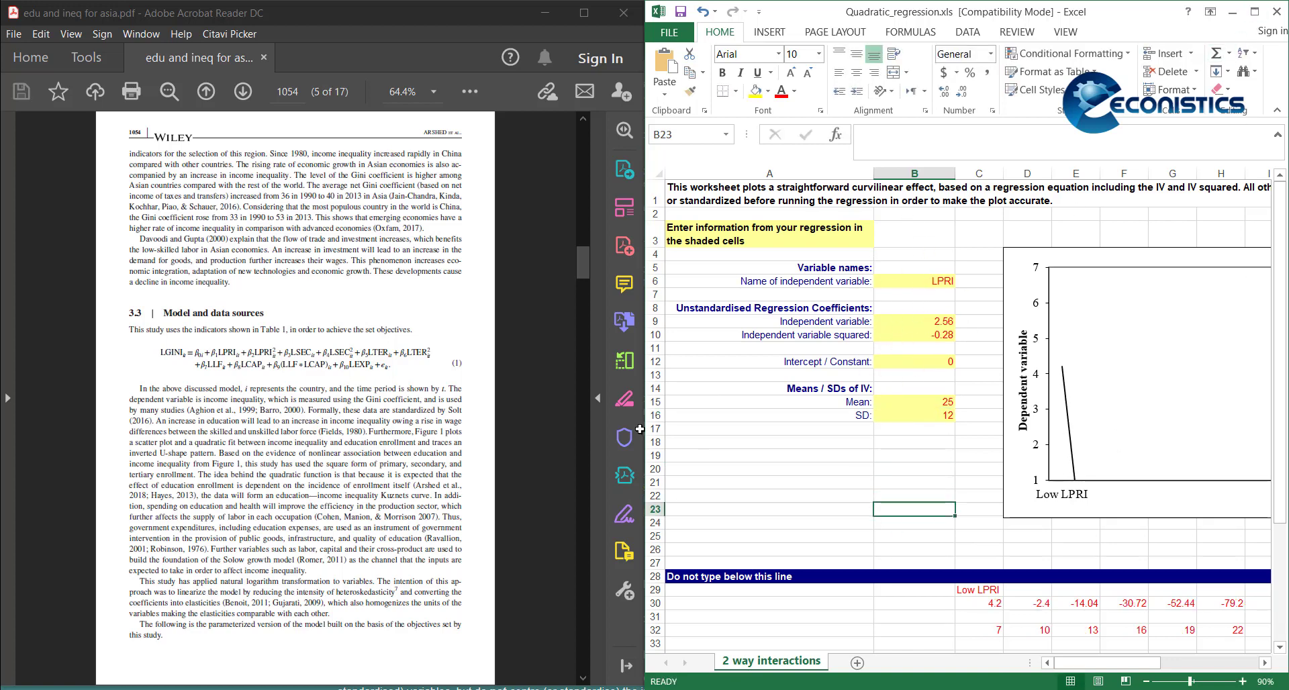
Step: Return the paper to Table 4 and maximize the Excel workbook window
left_click(417, 519)
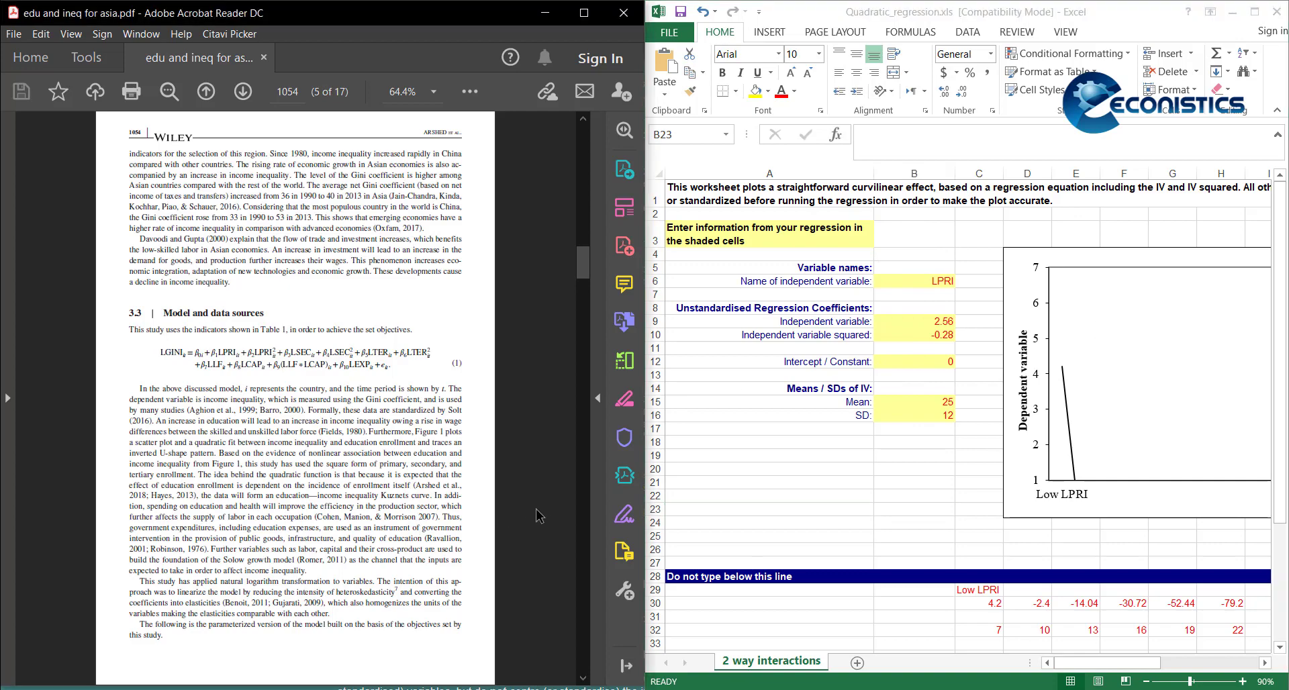
scroll(531, 516, "down", 20)
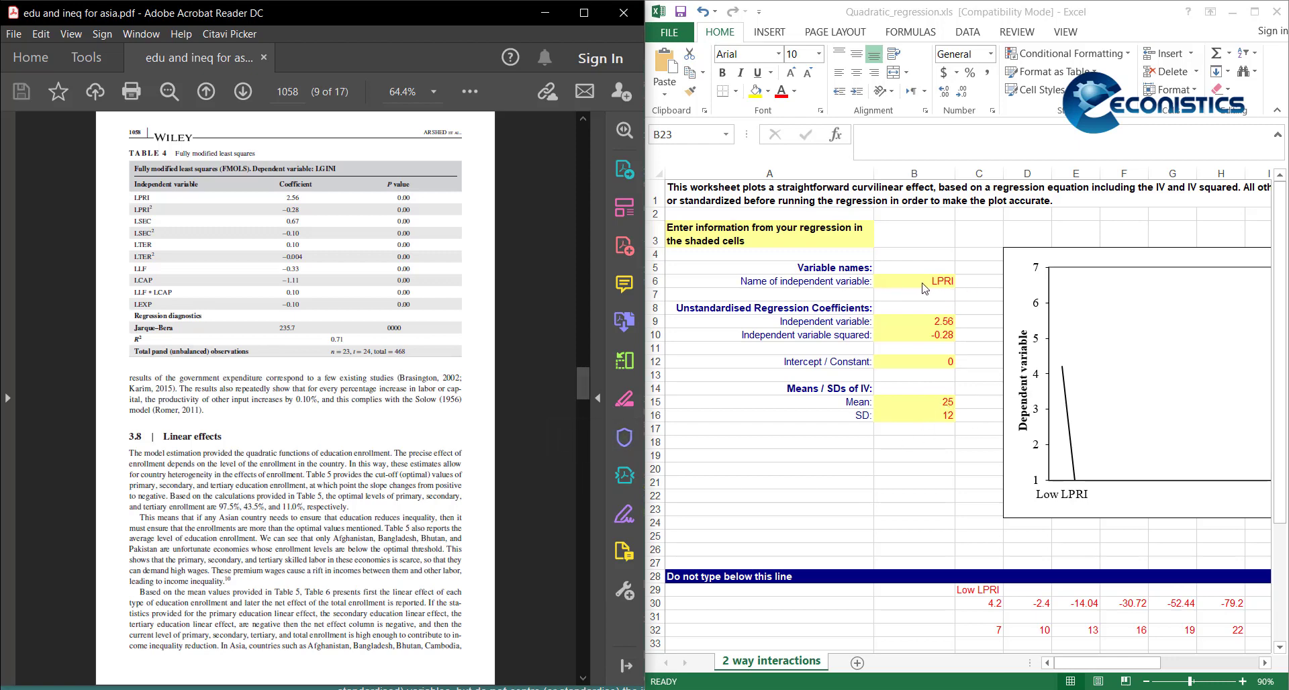
left_click(1255, 13)
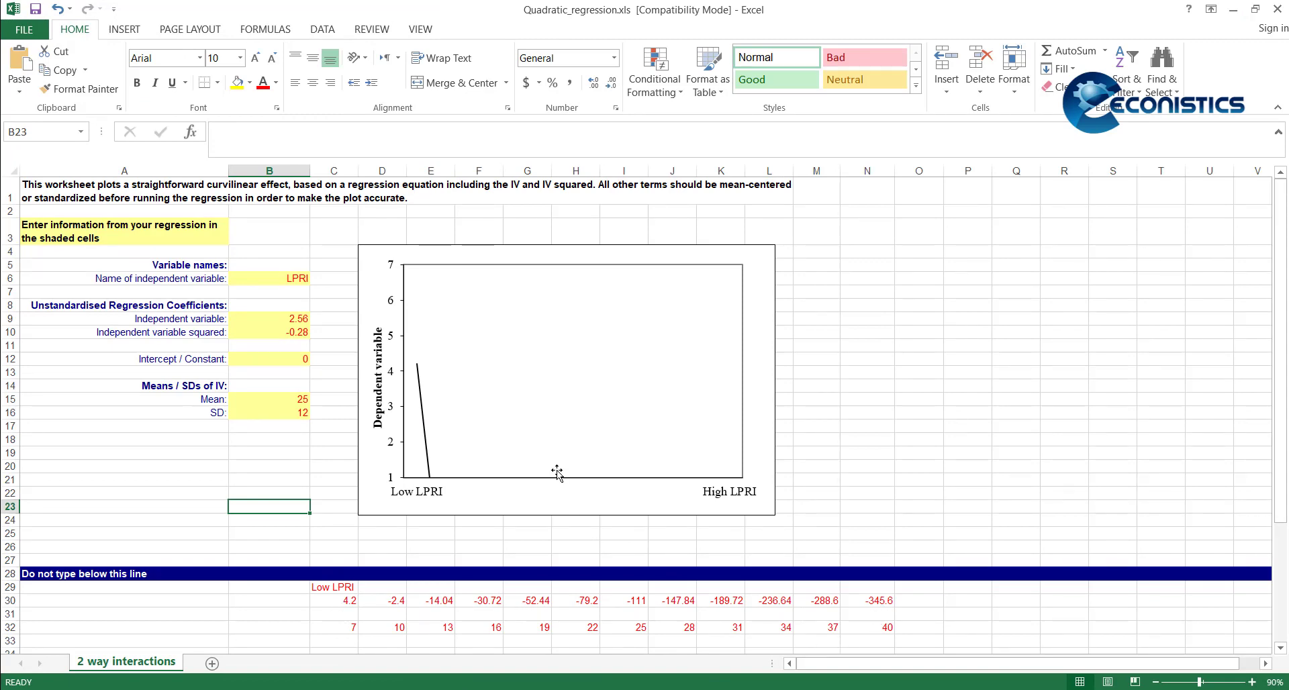
Step: Try vertical axis bounds of minimum 5 and maximum -350 on the curvilinear chart
left_click(393, 342)
double_click(393, 342)
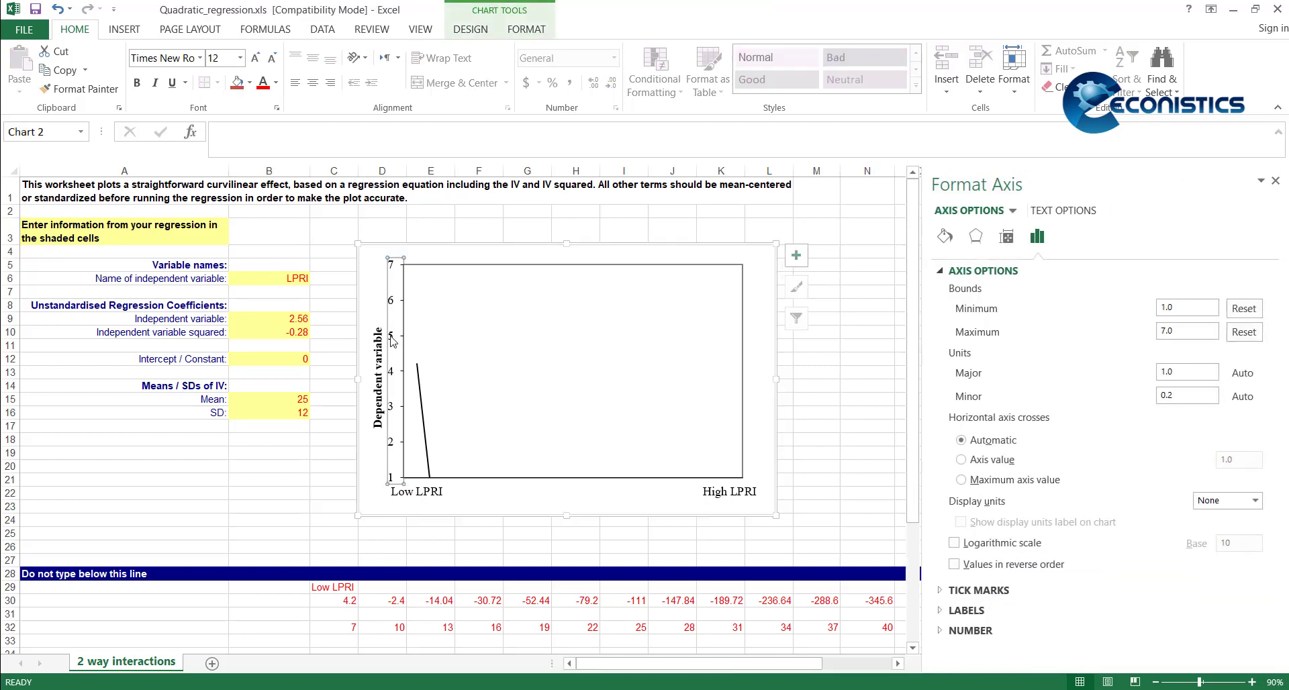
left_click_drag(1182, 307, 1145, 313)
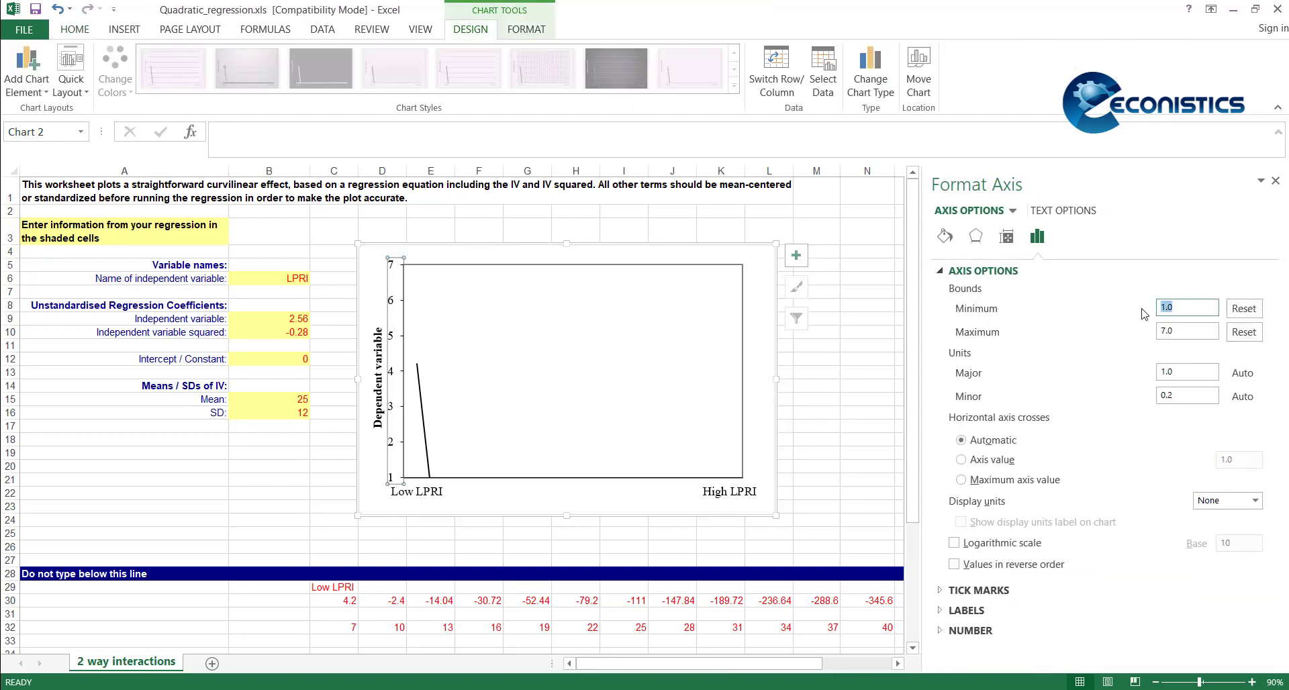
key("Tab")
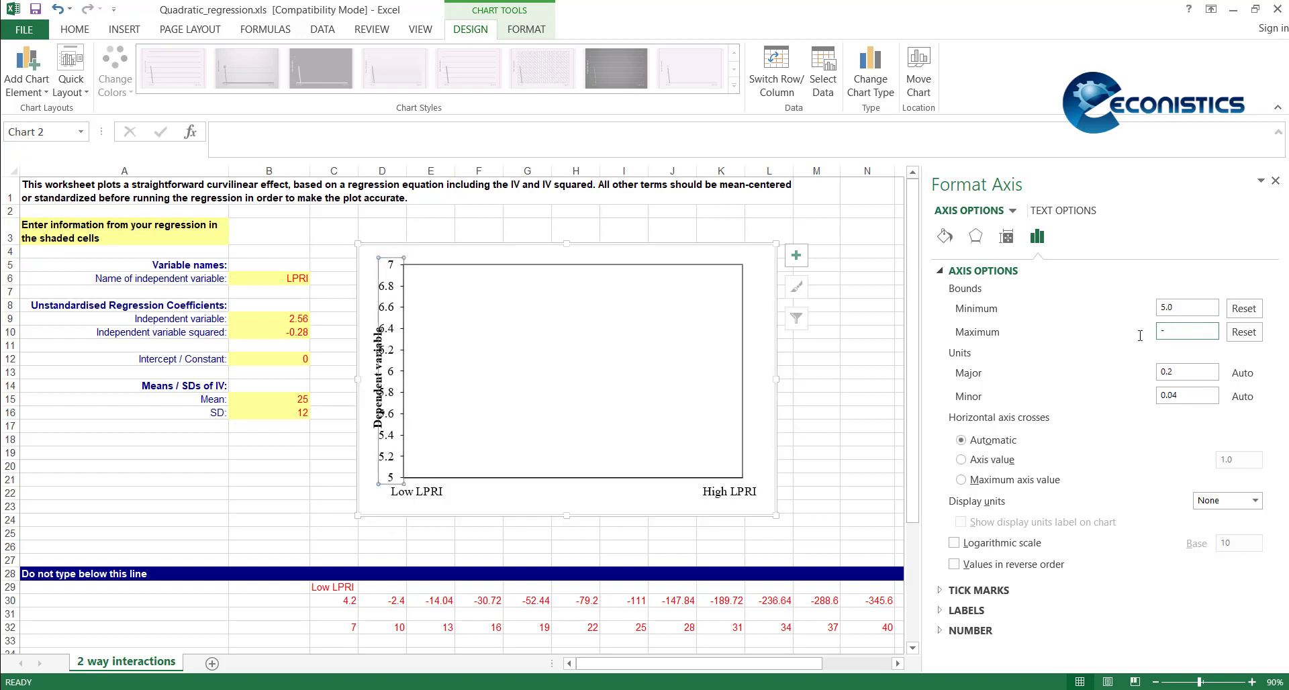
left_click(764, 443)
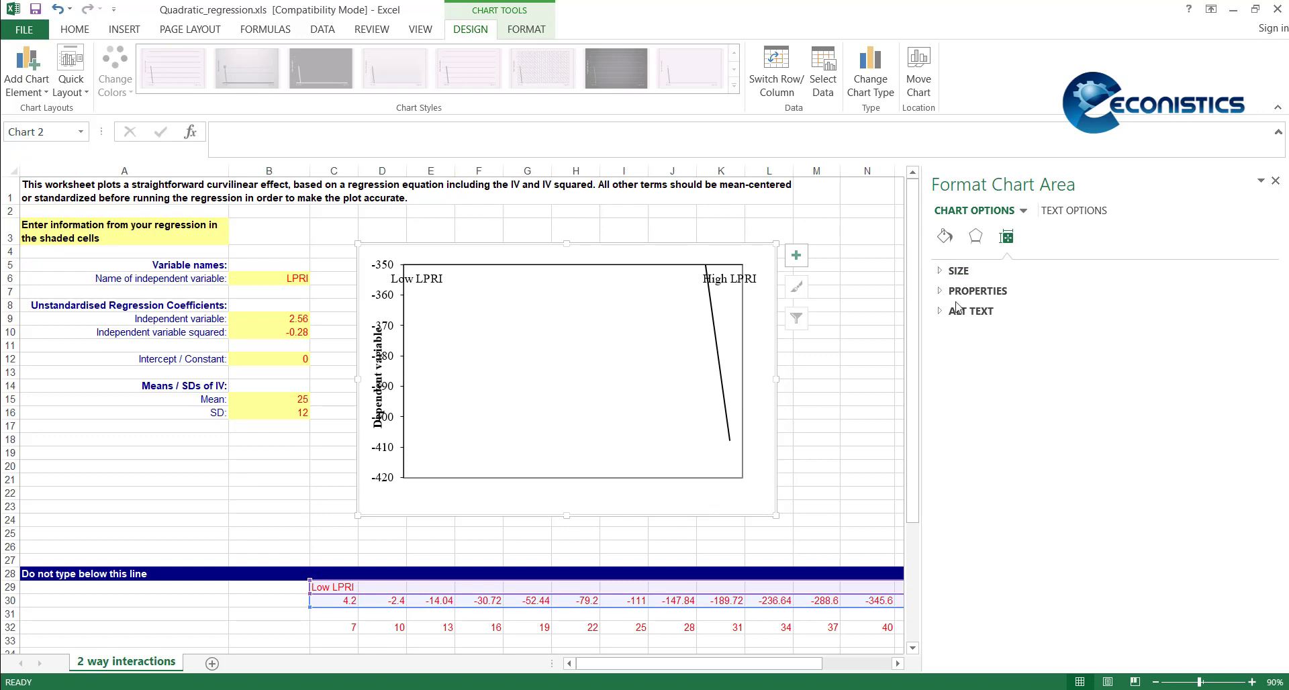
Step: Set the chart's vertical axis bounds to a minimum of -350 and a maximum of -5
left_click(386, 326)
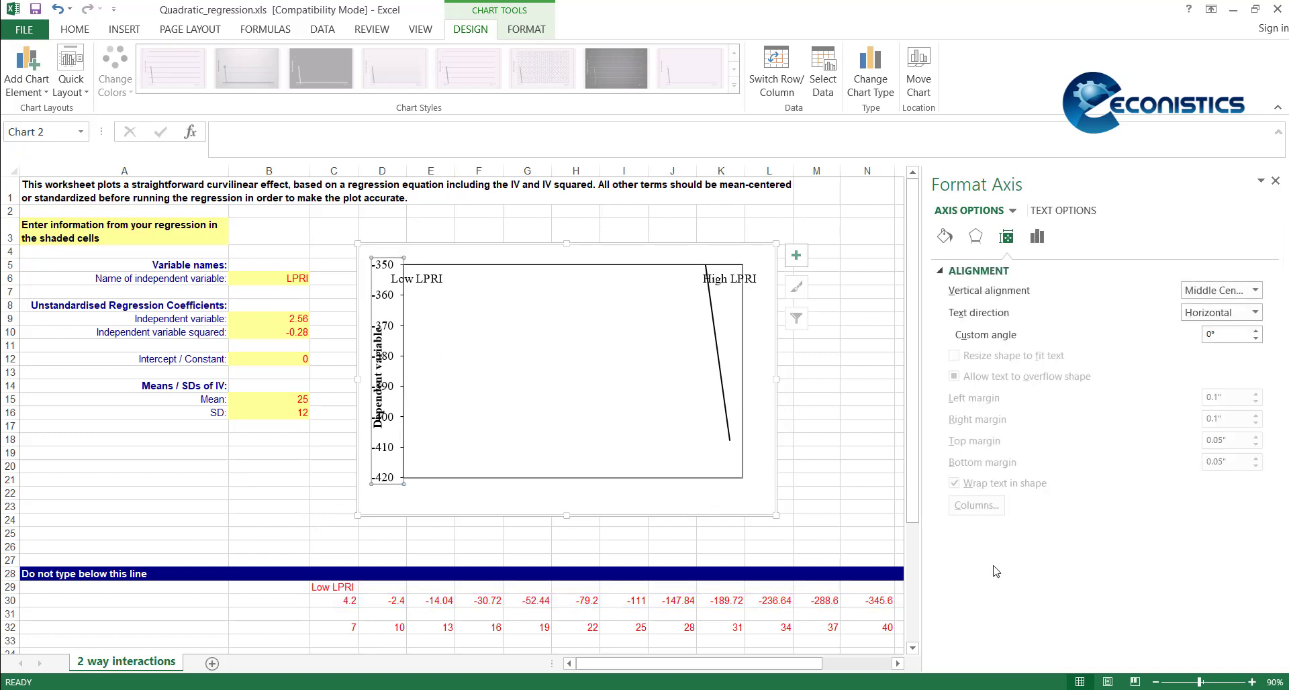
left_click(944, 237)
left_click(1058, 210)
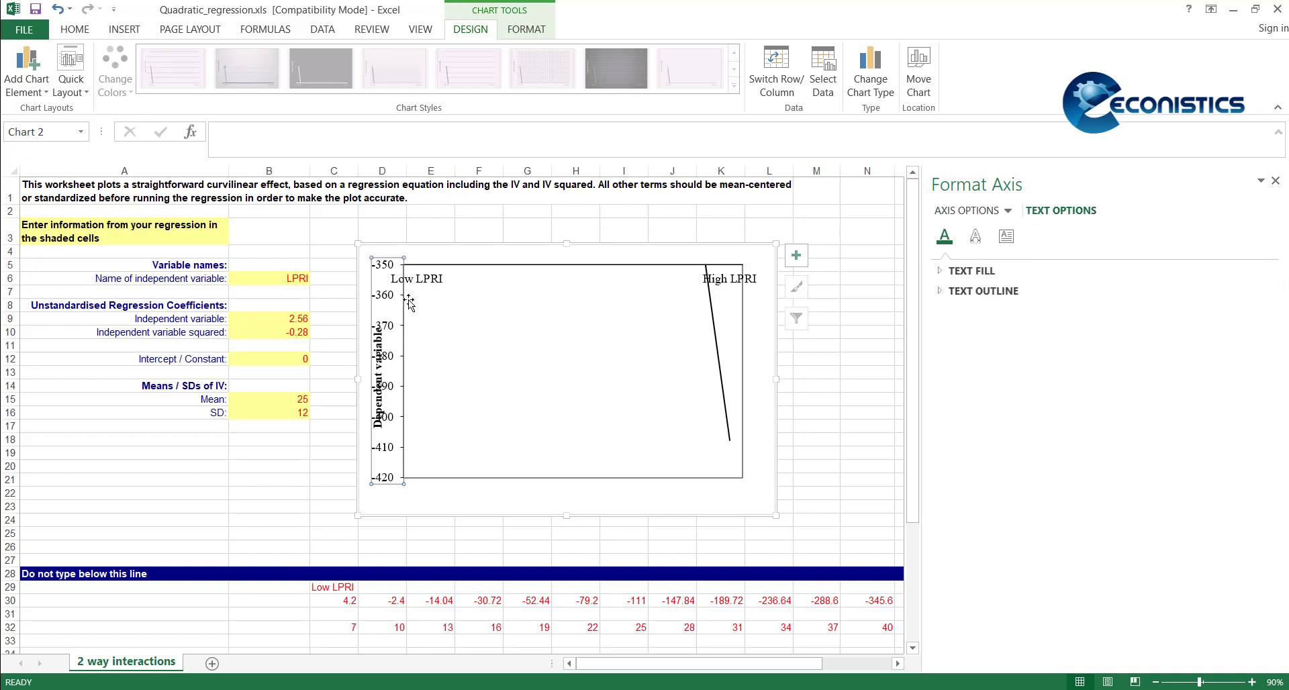
left_click(384, 296)
left_click_drag(1194, 307, 1104, 314)
type("-350")
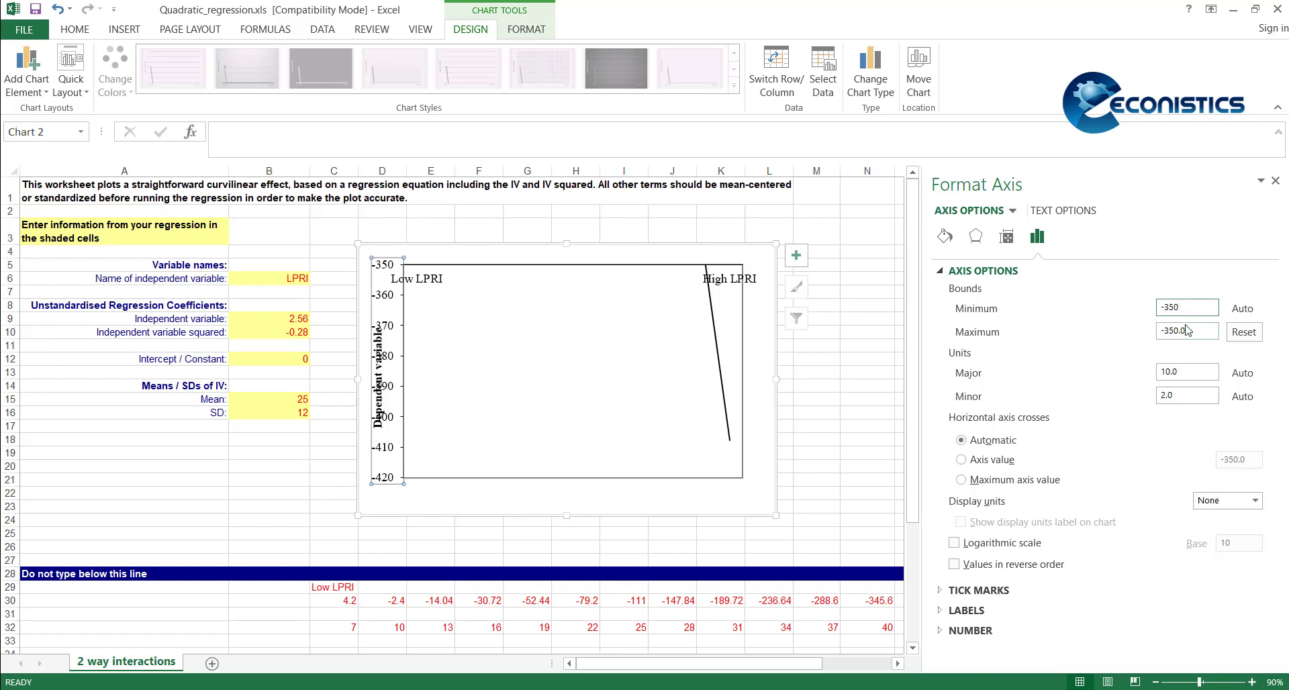
left_click_drag(1187, 329, 1103, 329)
type("-5")
left_click(752, 449)
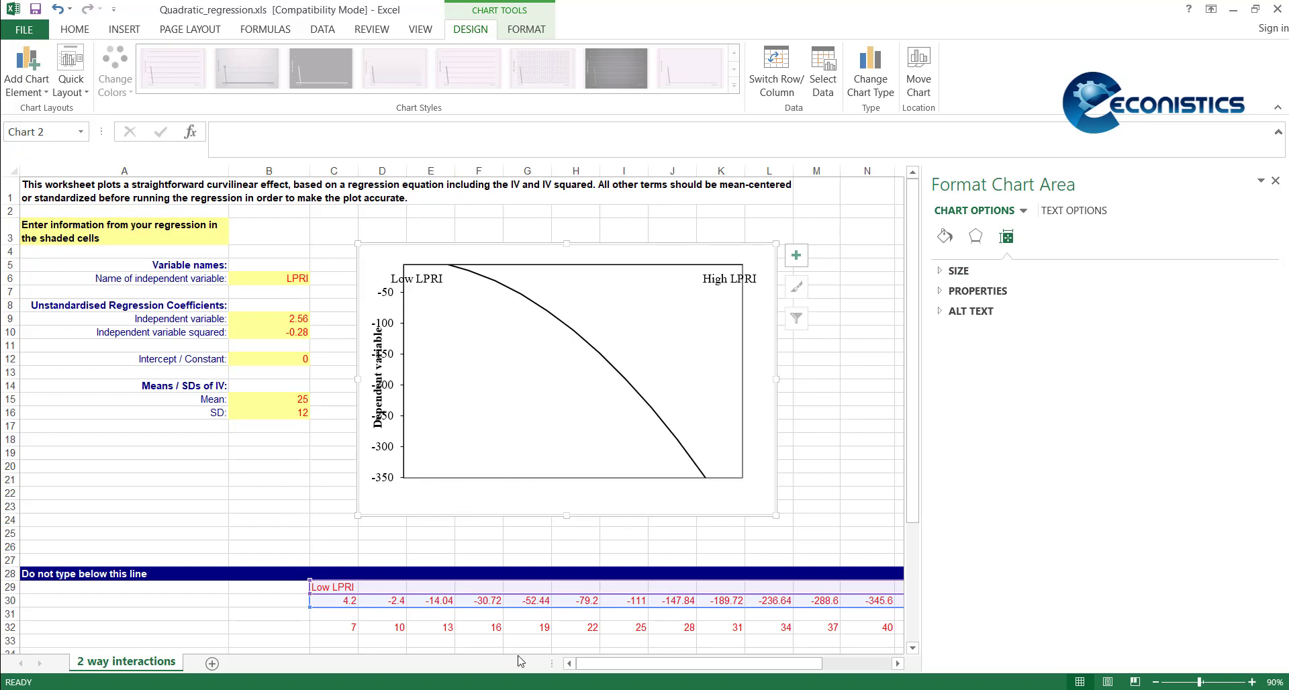
left_click_drag(679, 673, 681, 670)
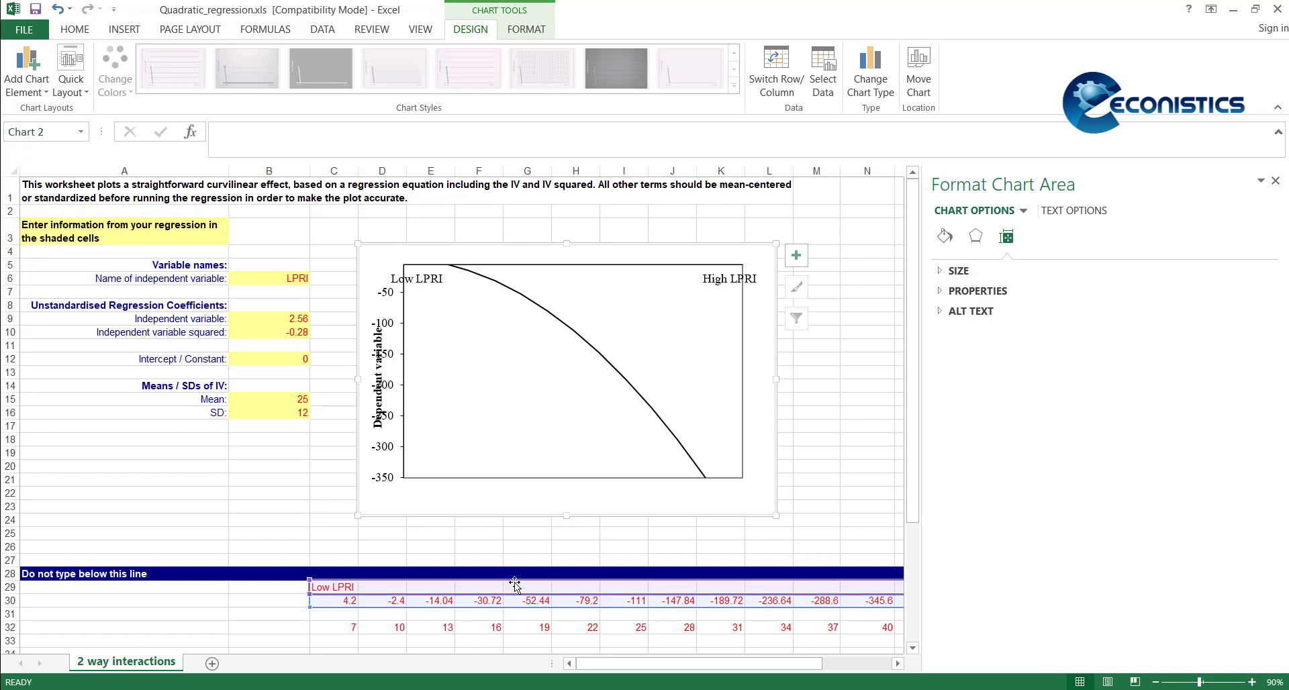
Step: Try a mean of 40 for the independent variable and apply it to the curve
left_click(280, 399)
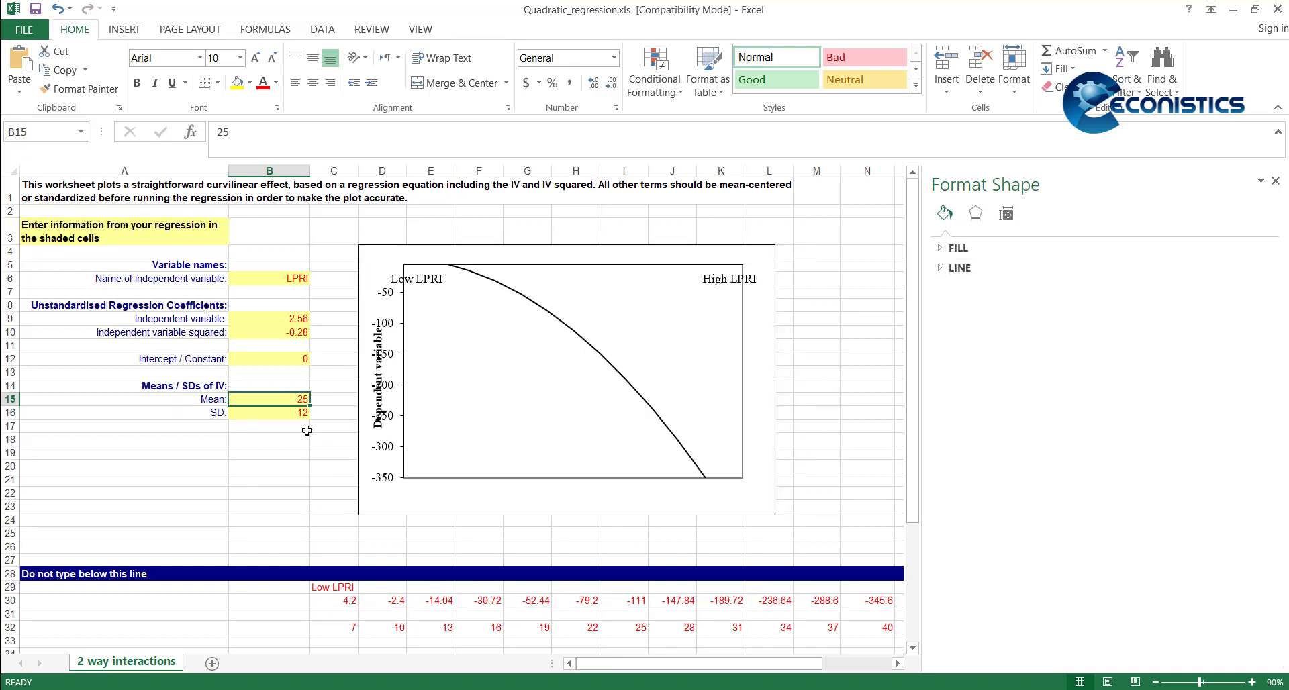
type("5")
type("0")
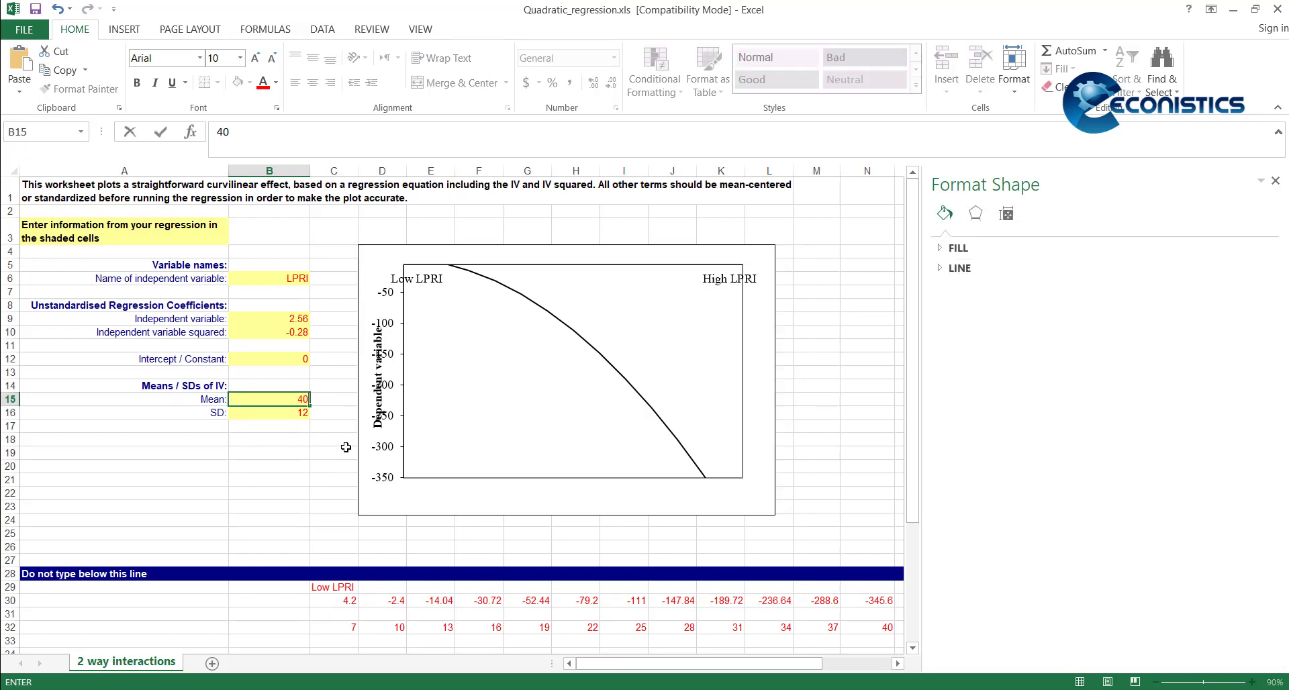
left_click(564, 436)
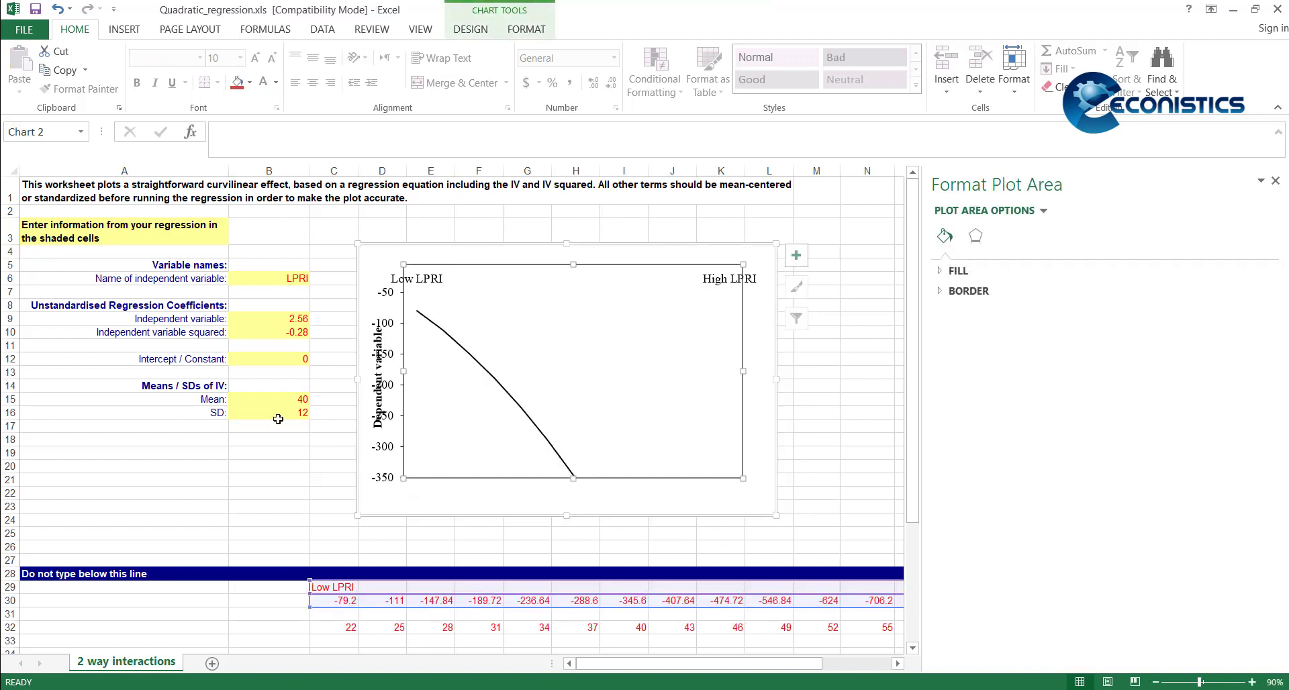
Step: Set the independent variable's mean to 15 and apply it to the curve
left_click(293, 401)
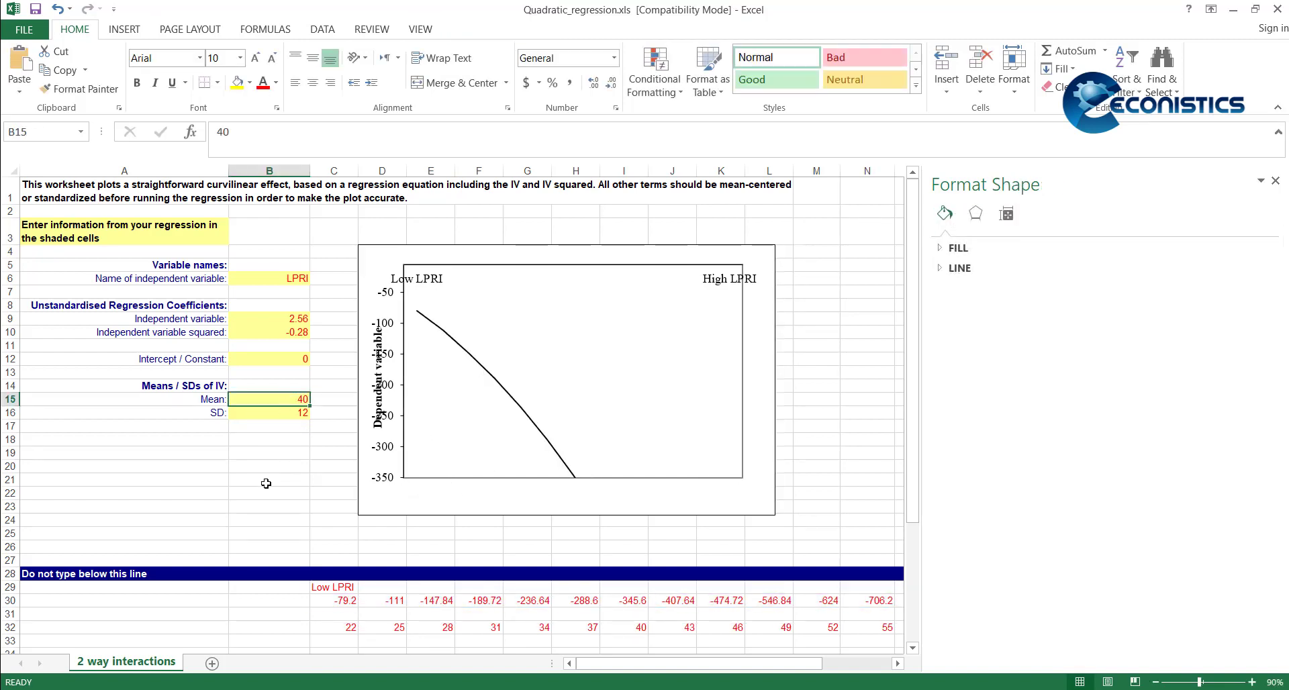
type("15")
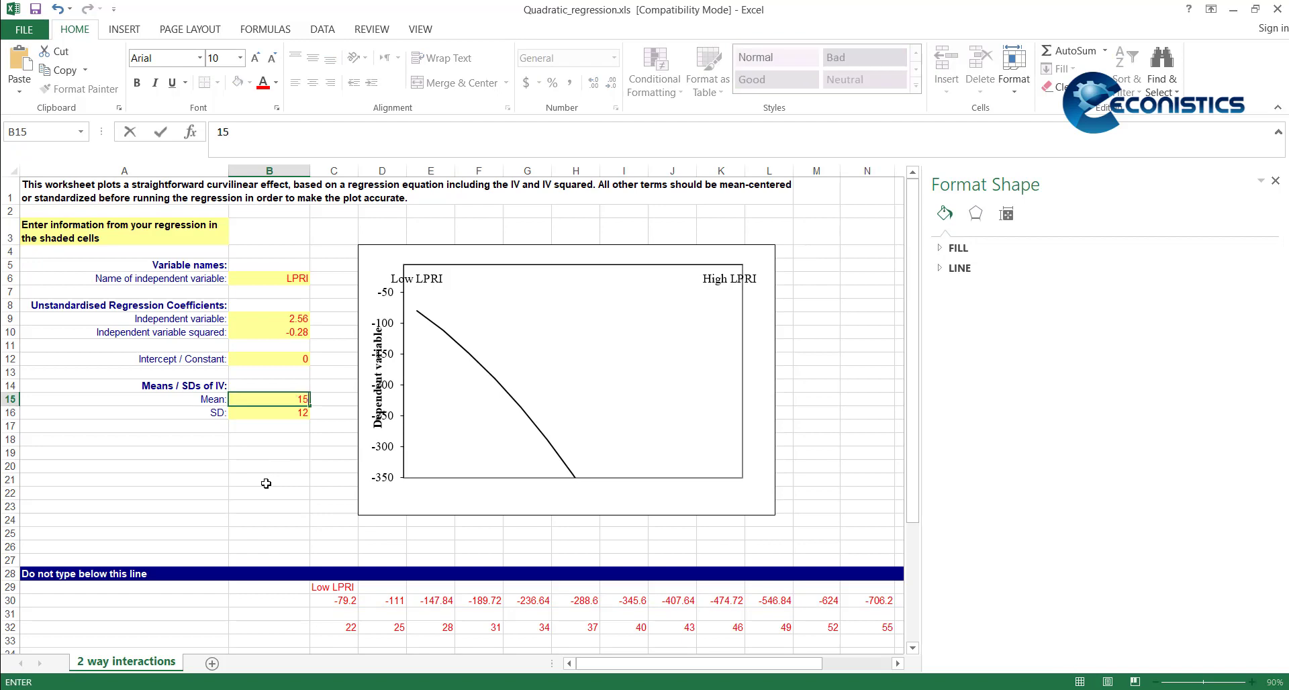
left_click(535, 424)
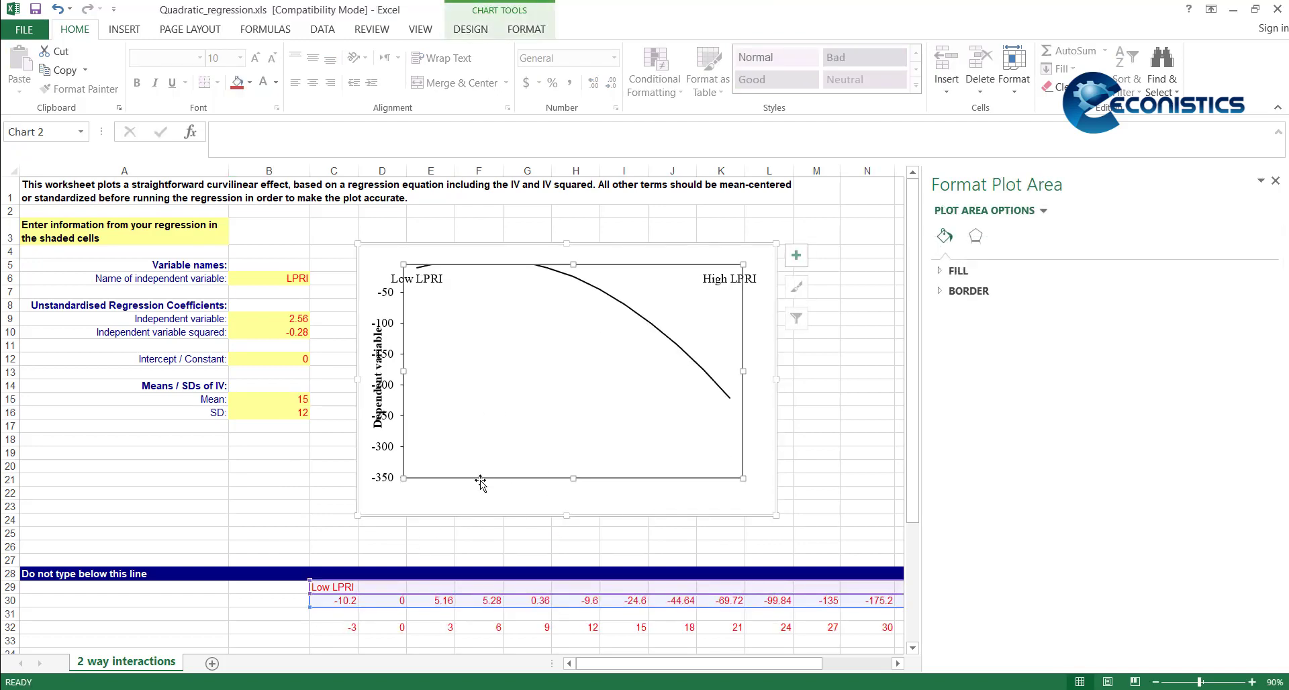
Step: Try an SD of 8 for the independent variable
left_click(298, 411)
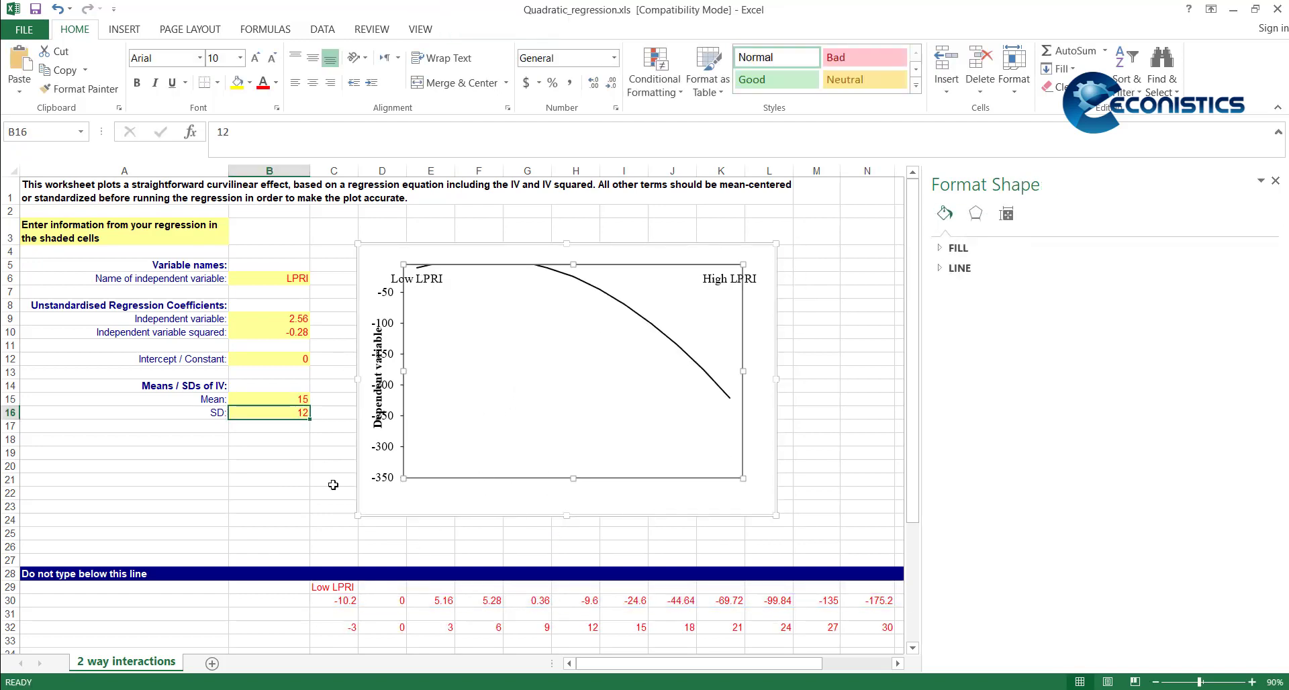
type("8")
left_click(474, 522)
Step: Set the independent variable's SD to 18 and apply it to the curve
left_click(270, 412)
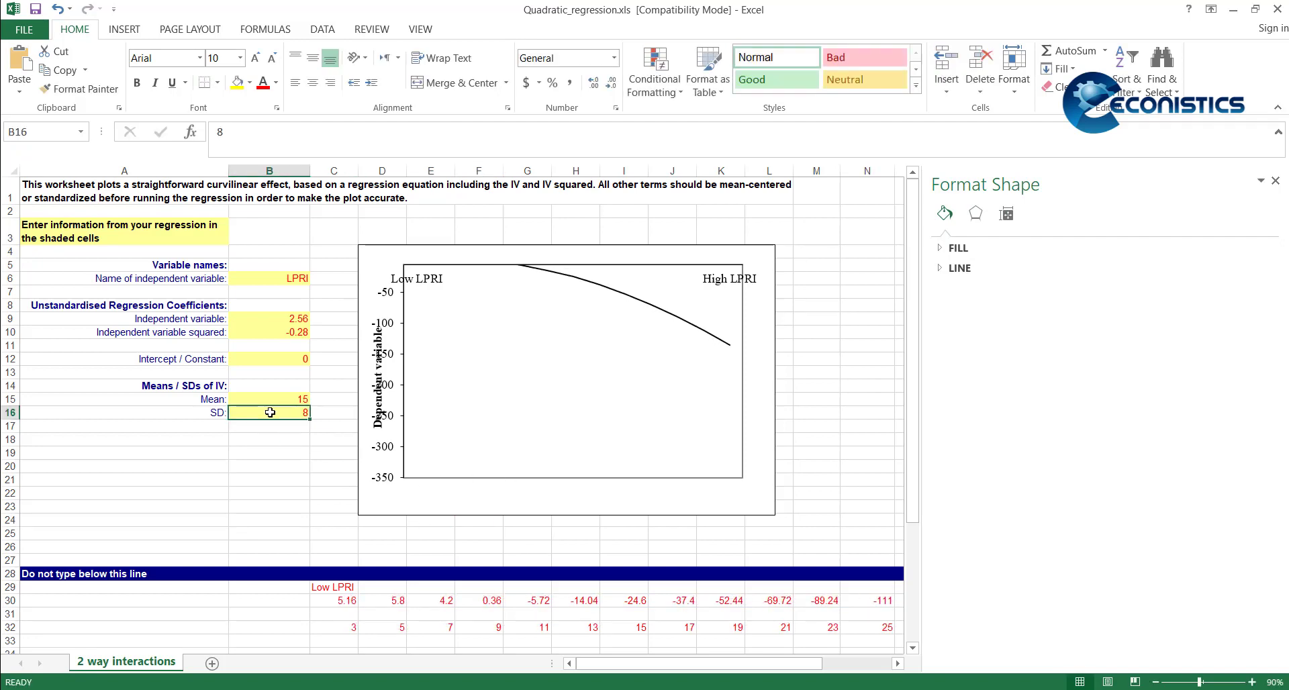
type("18")
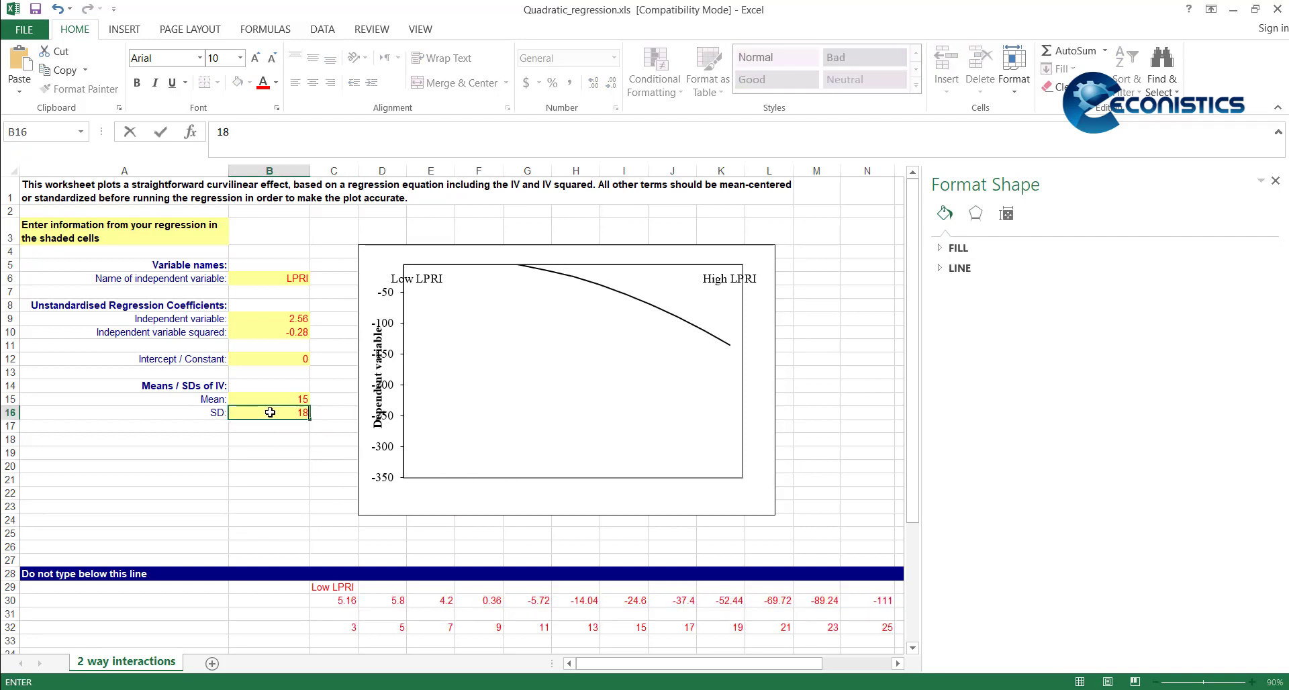
left_click(517, 489)
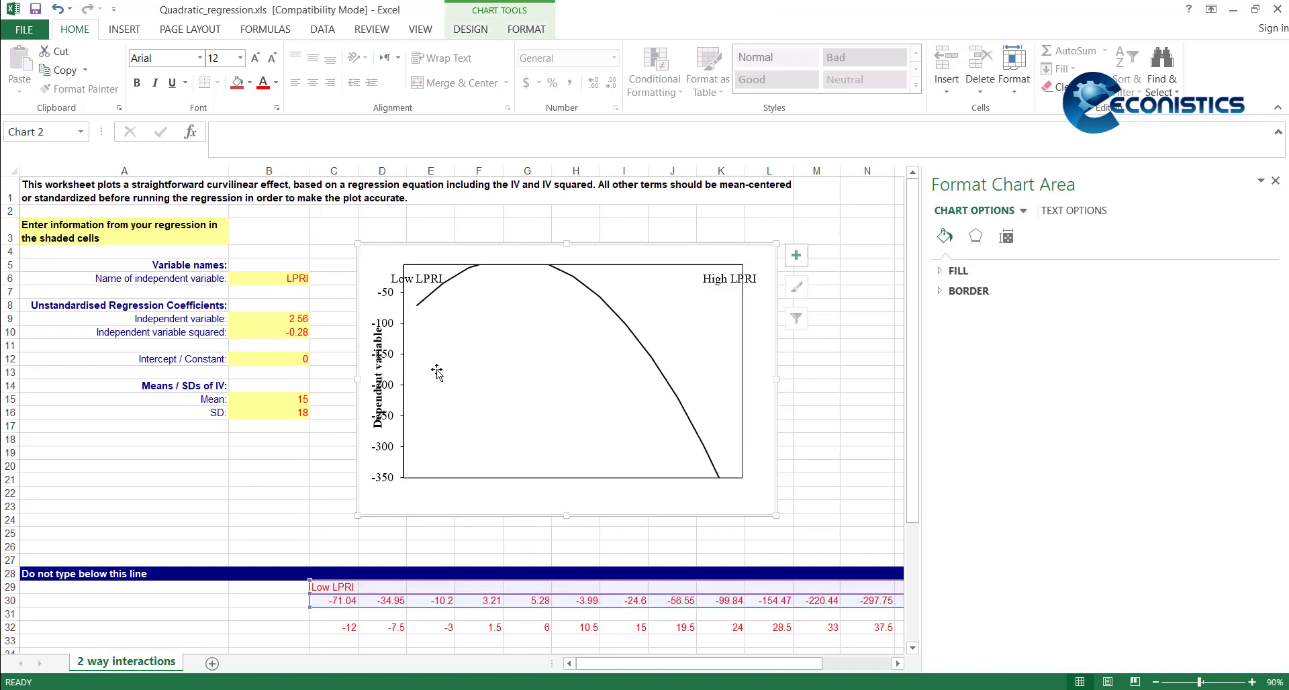
Step: Set the chart's vertical axis bounds to a minimum of -300 and a maximum of 6
left_click(391, 324)
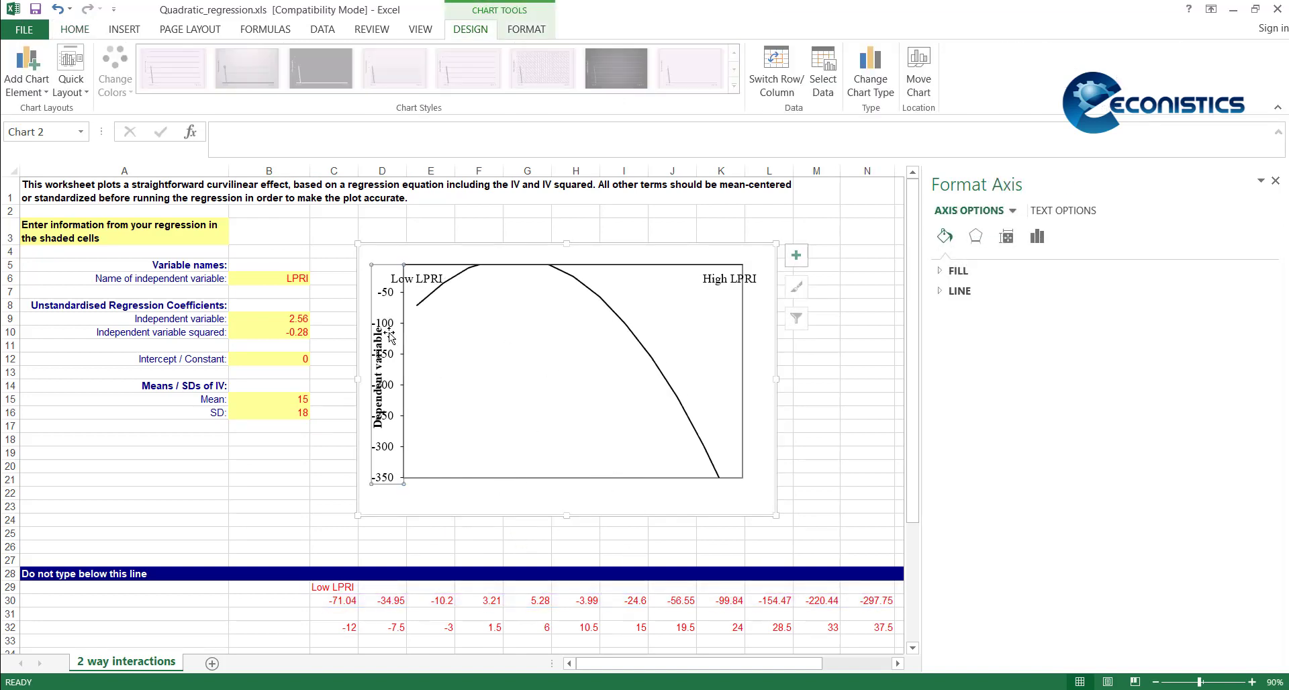
left_click(1067, 211)
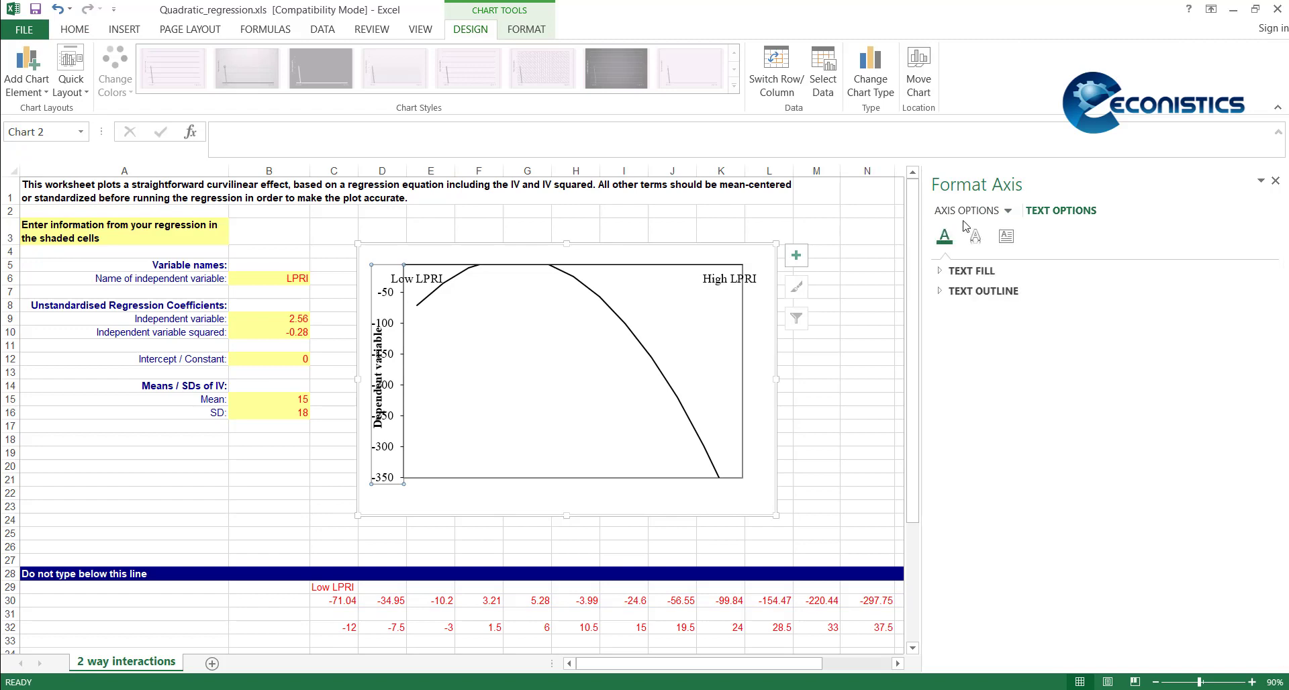
double_click(391, 294)
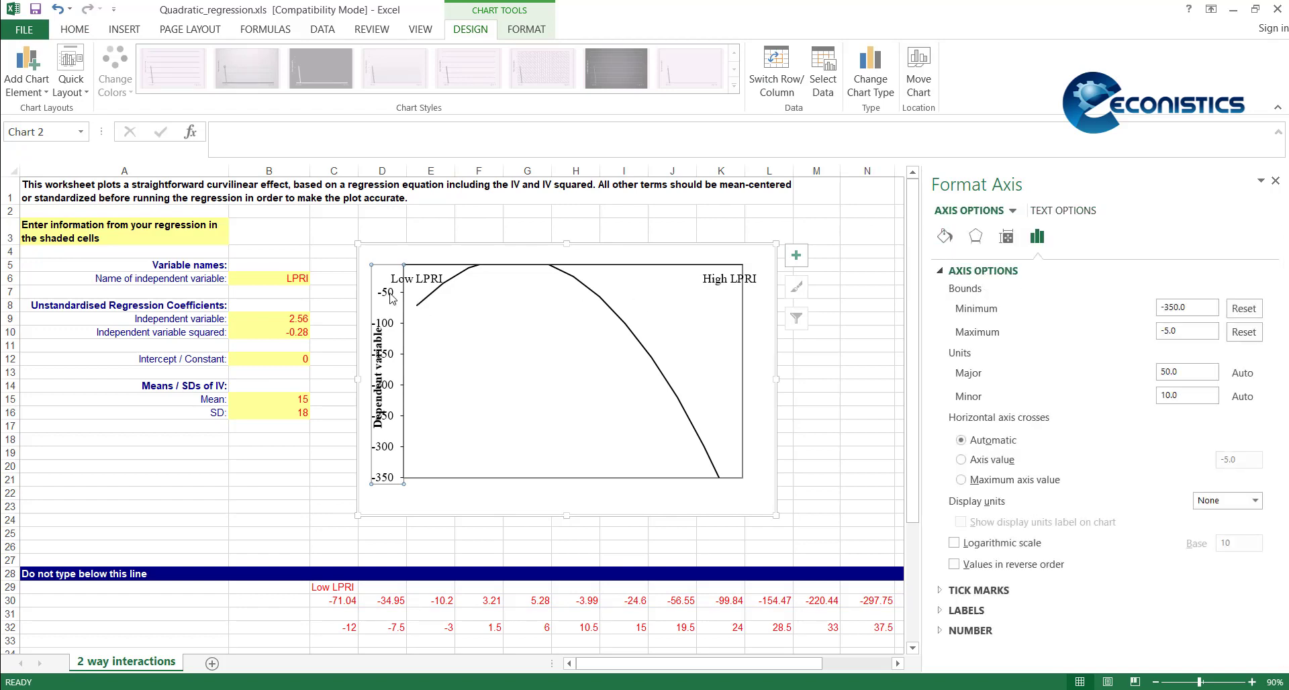
left_click_drag(1185, 309, 1129, 309)
mouse_move(765, 665)
left_mouse_down()
mouse_move(802, 664)
mouse_move(765, 664)
left_mouse_up()
left_click_drag(1202, 308, 1142, 310)
type("-30")
key("Return")
left_click_drag(1201, 331, 1146, 334)
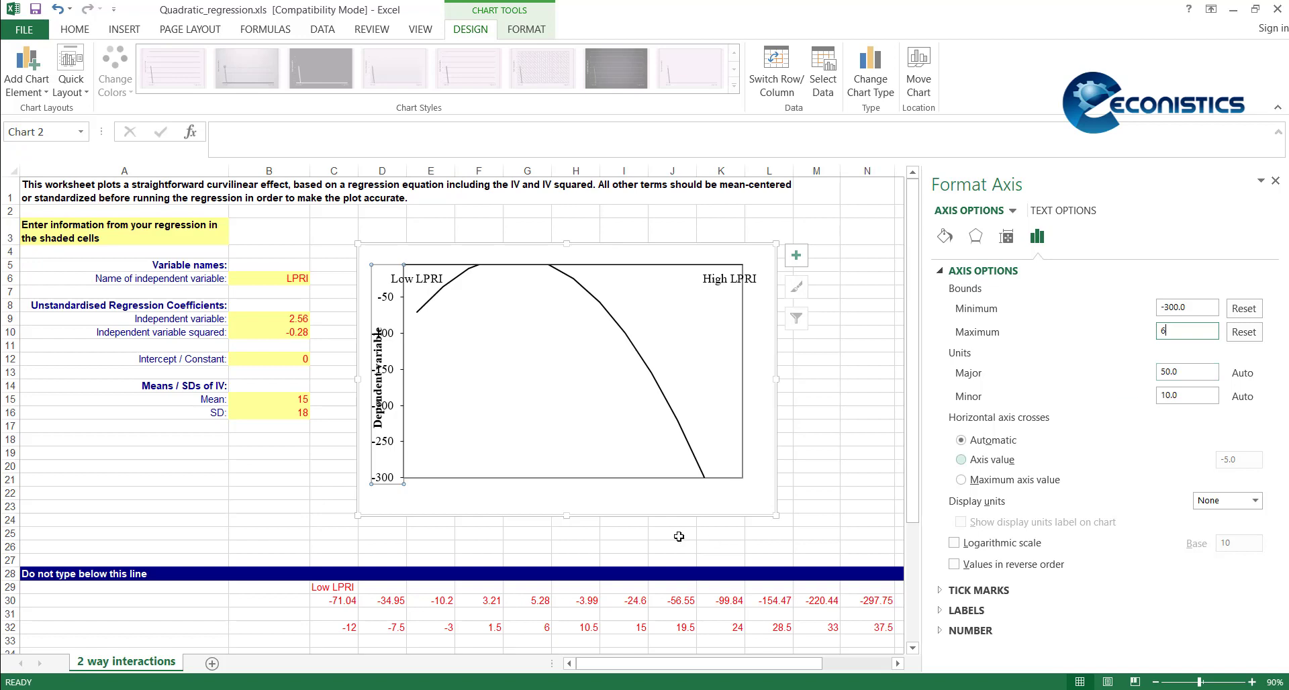
left_click(732, 486)
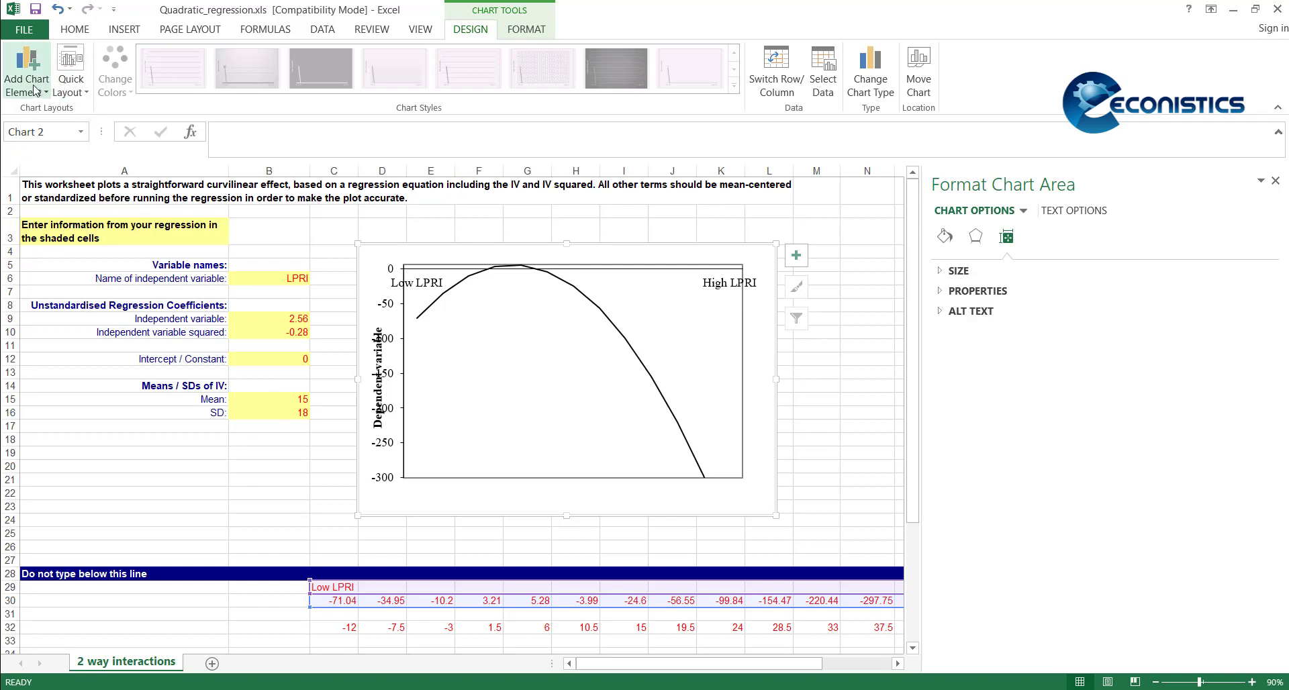
Step: Apply the quick layout with a chart title, gridlines and side legend, and delete the Series1 legend
left_click(75, 93)
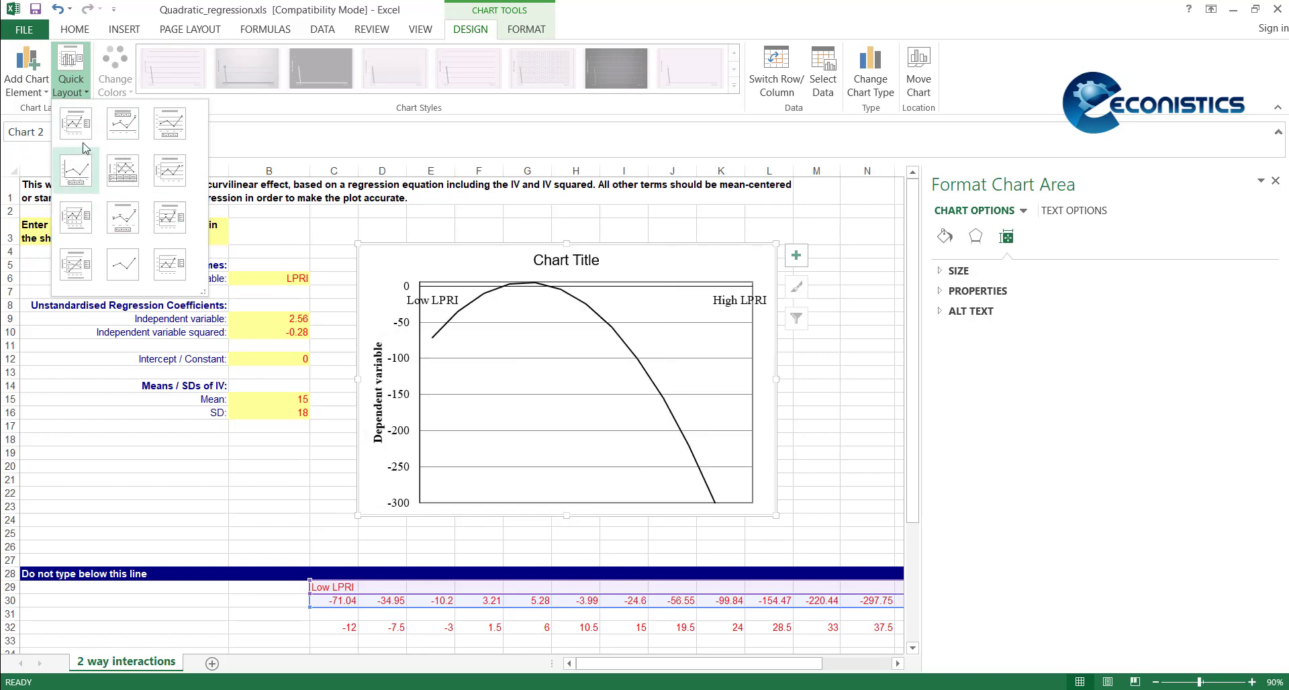
left_click(75, 123)
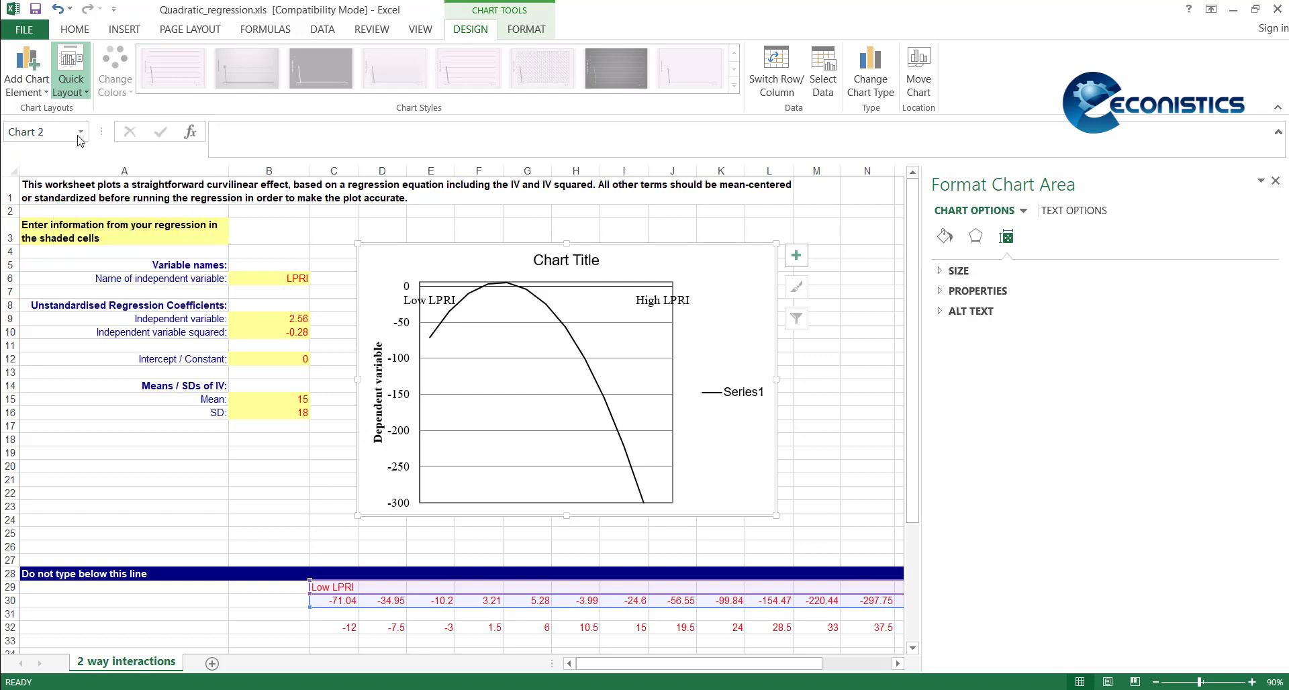
left_click(726, 399)
key("Delete")
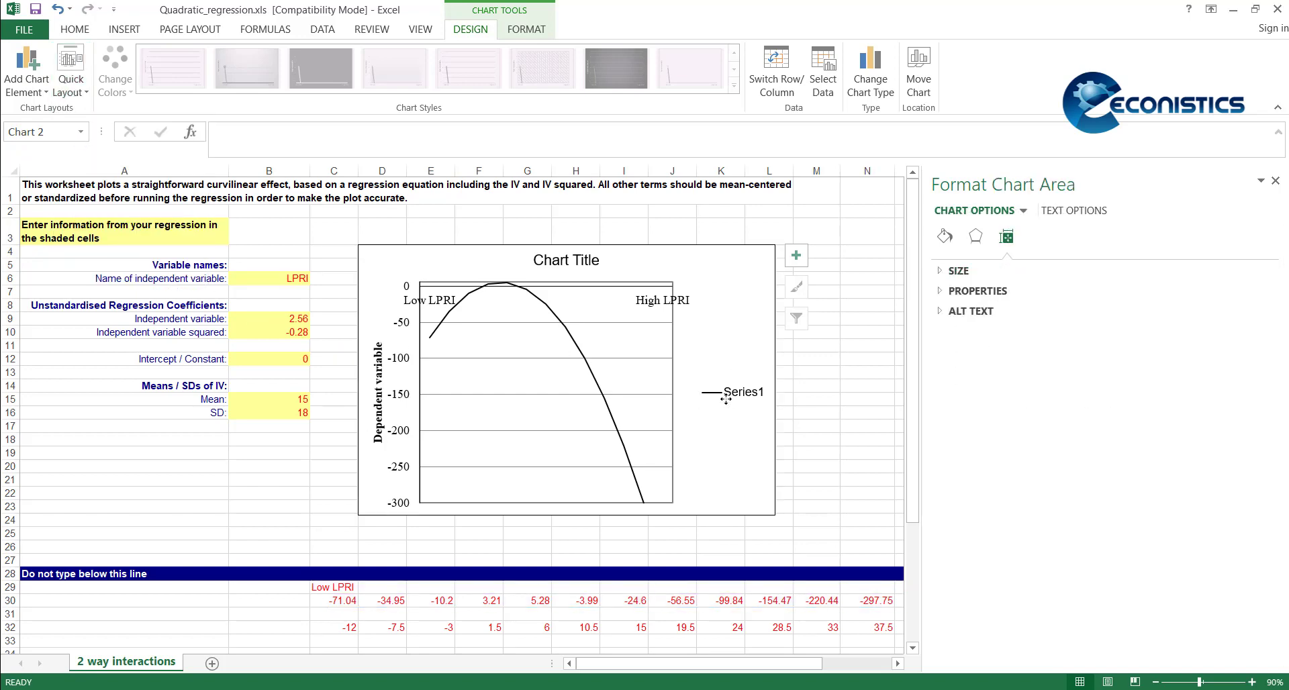
Step: Replace the placeholder chart title with "Effect of Primary enrollment on Inequality"
left_click(552, 262)
triple_click(552, 264)
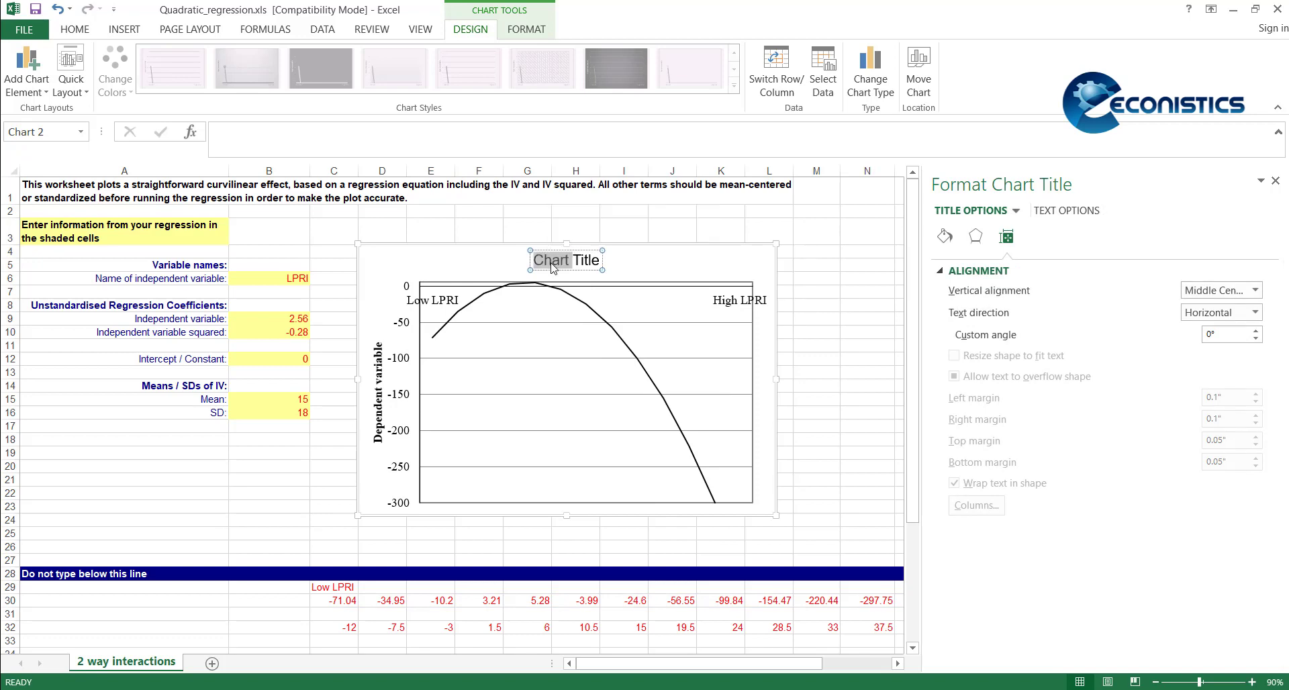
type("Effect of")
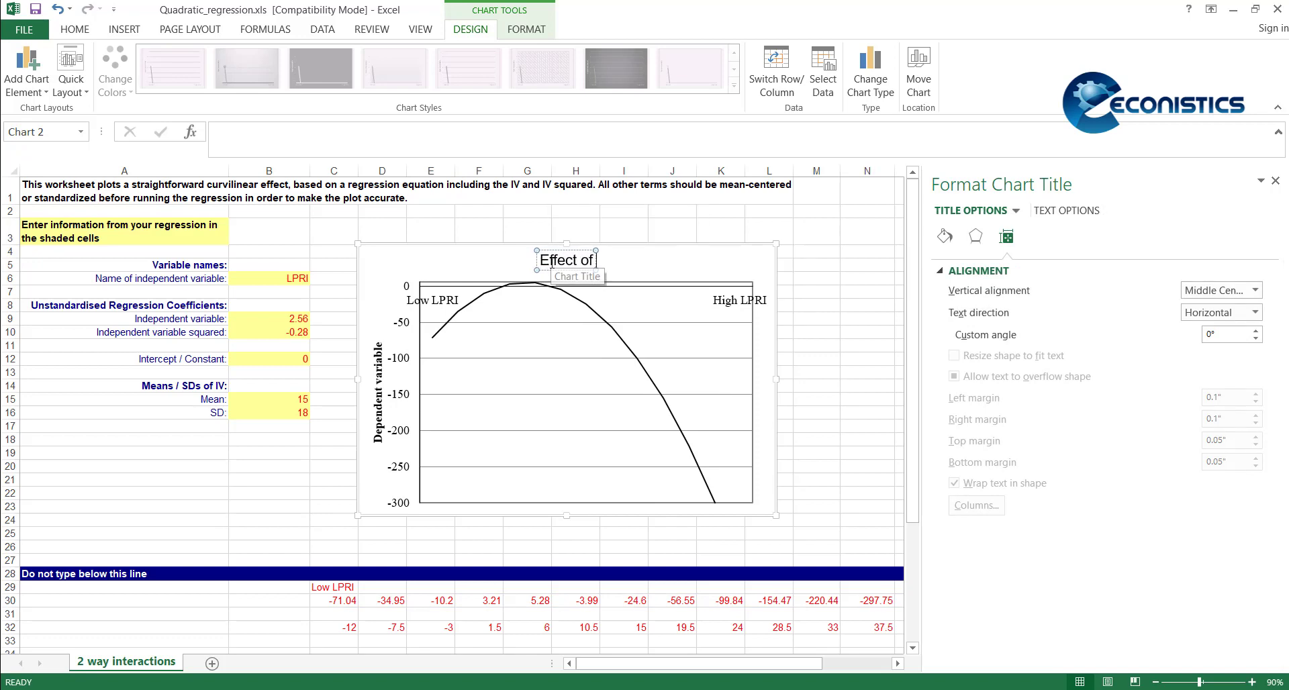
type(" Primary e")
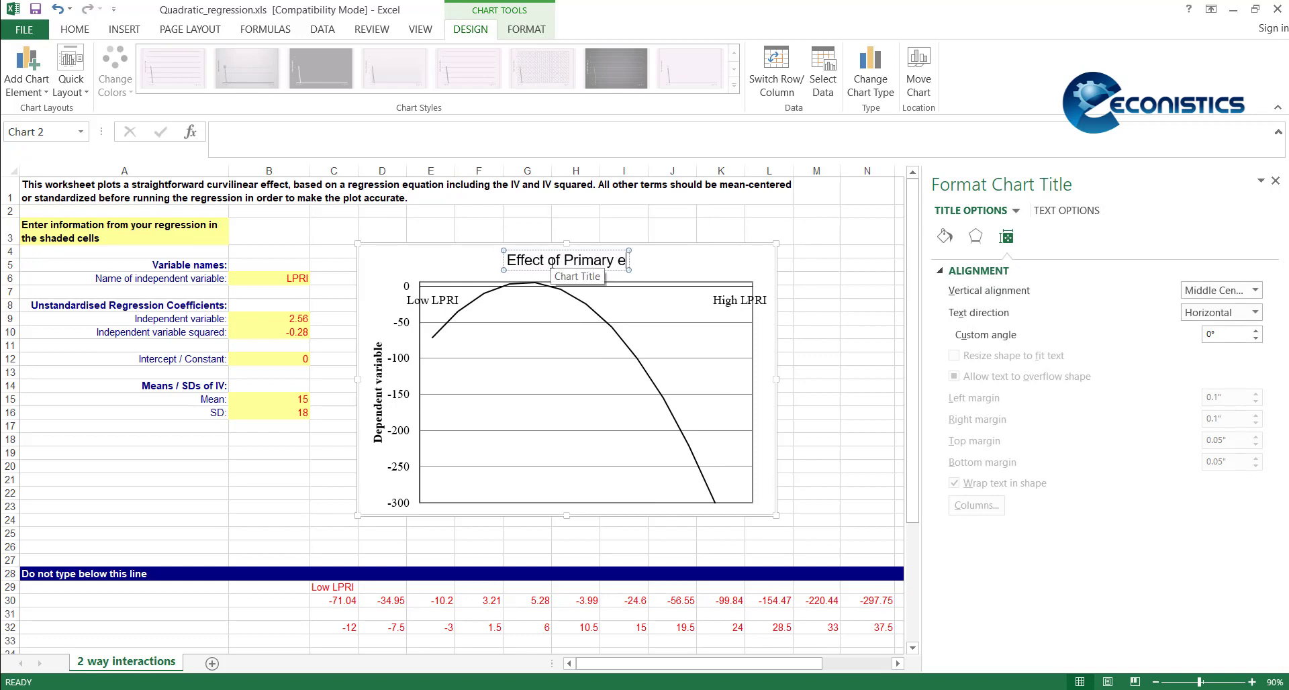
type("nrollment on Inc")
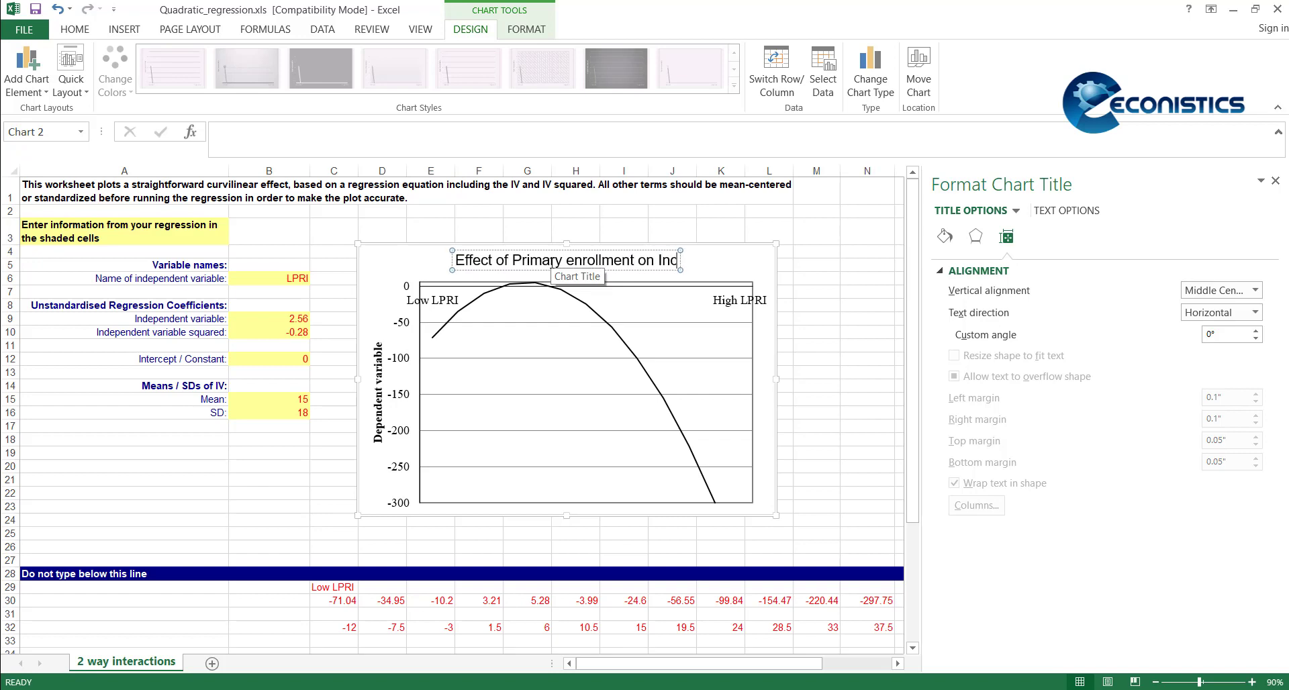
key("BackSpace")
type("equality")
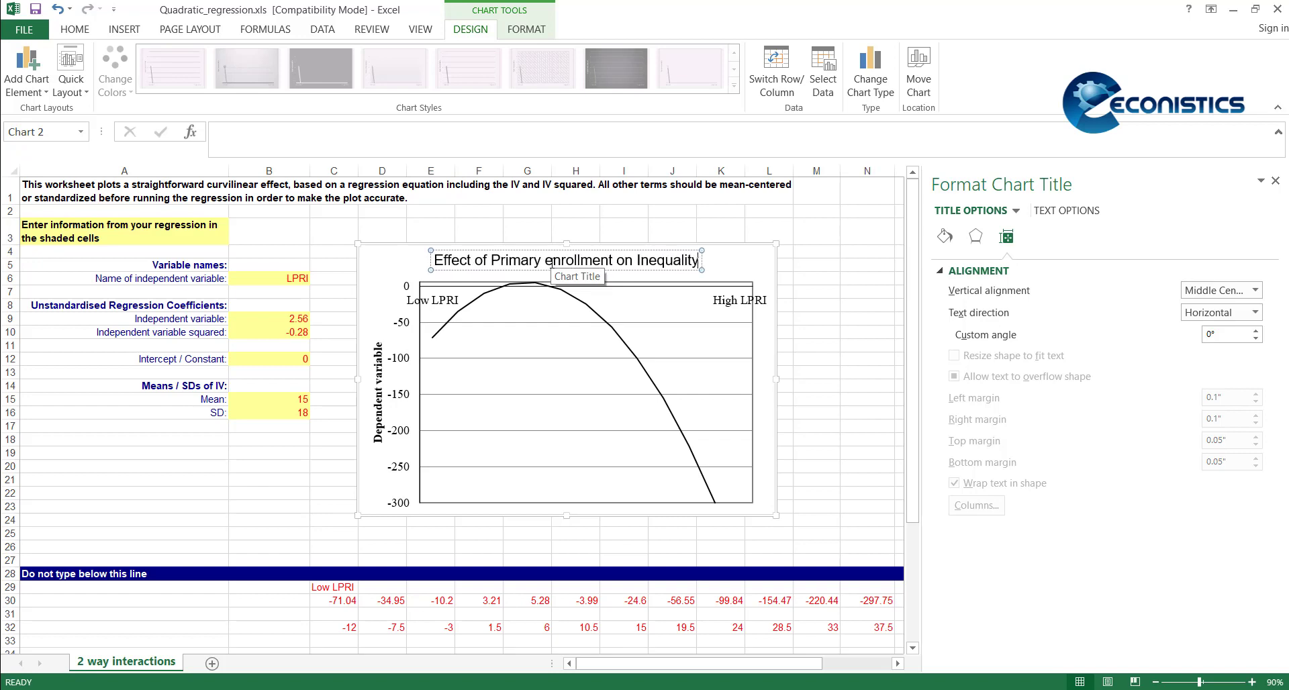
Step: Change the vertical axis title from the generic placeholder to "Icmome Inequality"
left_click(378, 399)
triple_click(378, 399)
type("Icmome Ine")
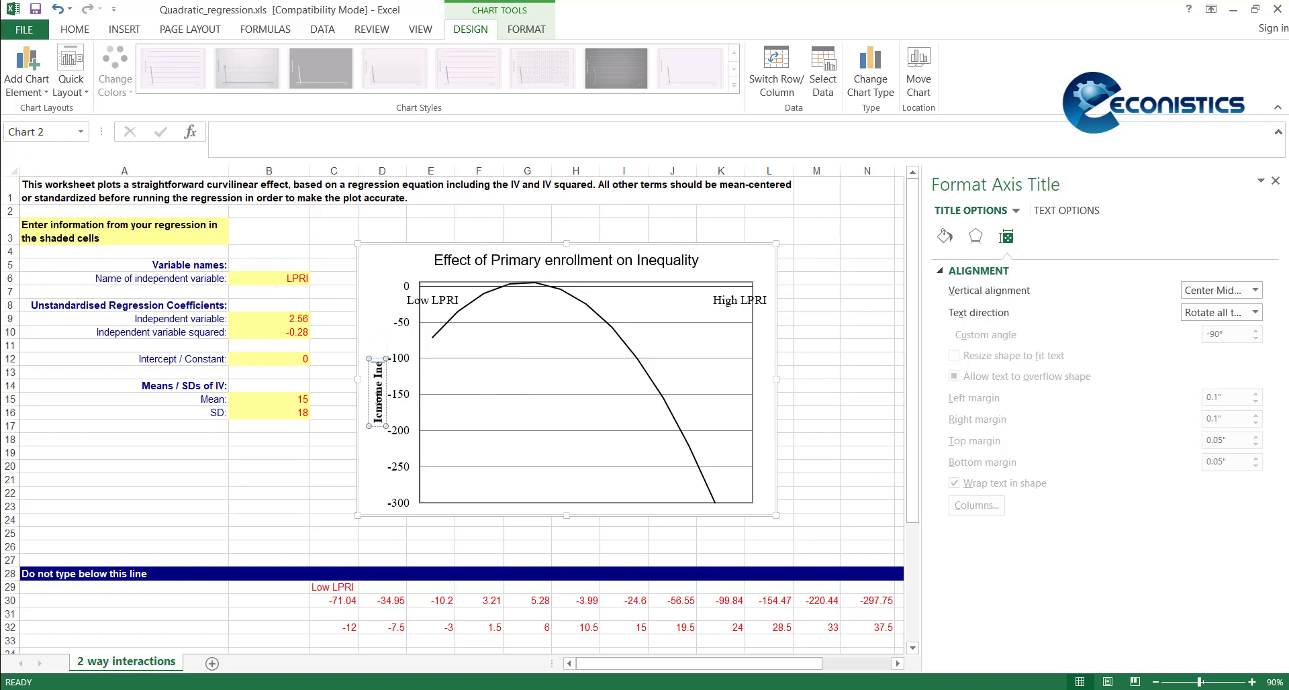
type("quality")
left_click(423, 503)
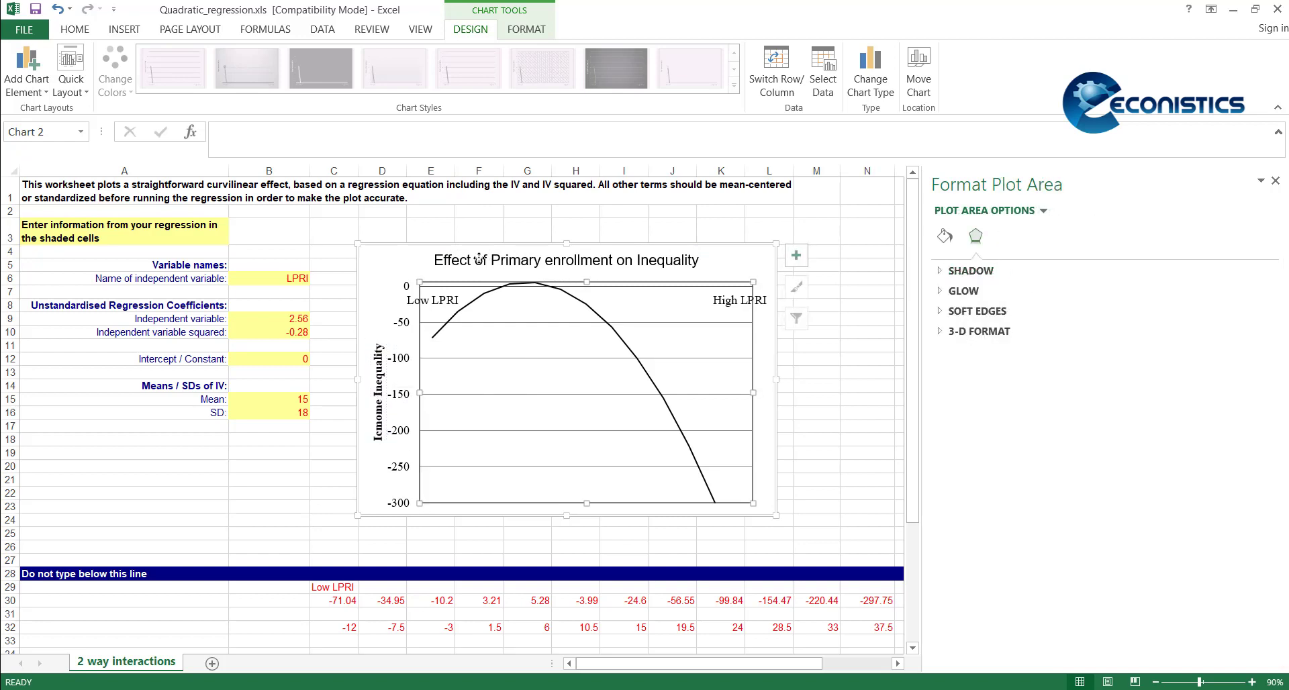
left_click(739, 266)
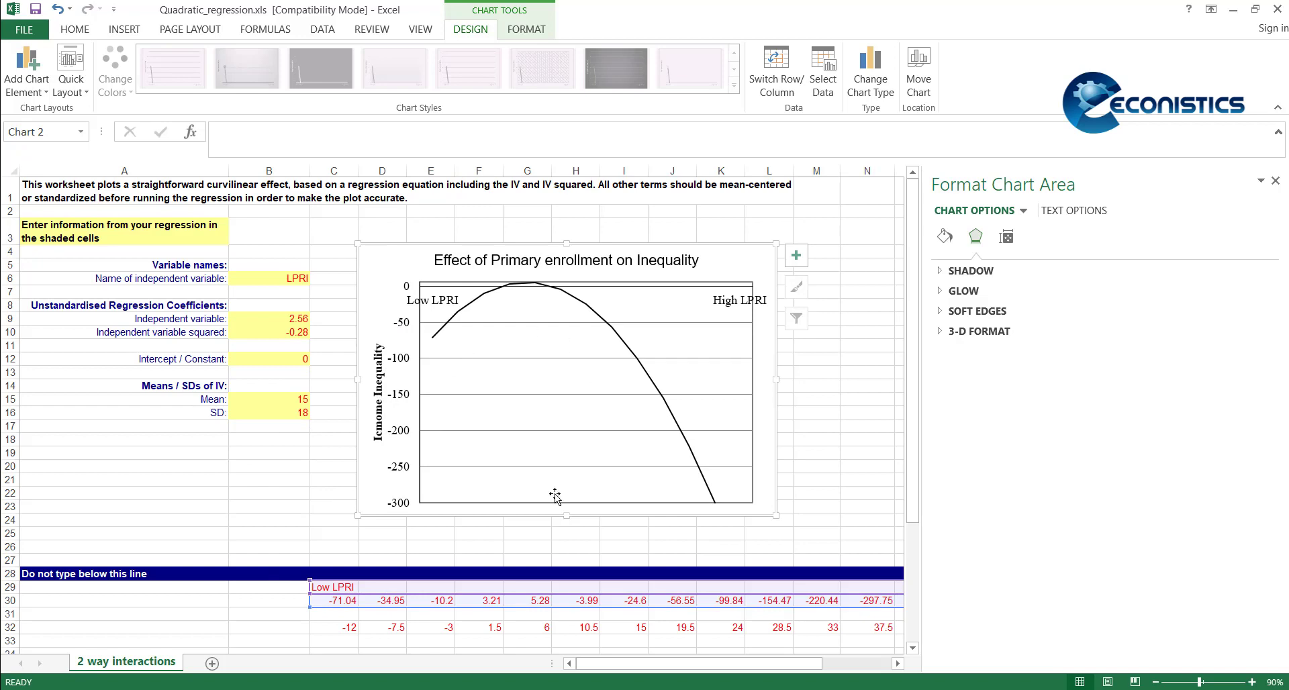
mouse_move(575, 668)
left_mouse_down()
mouse_move(604, 668)
mouse_move(589, 668)
left_mouse_up()
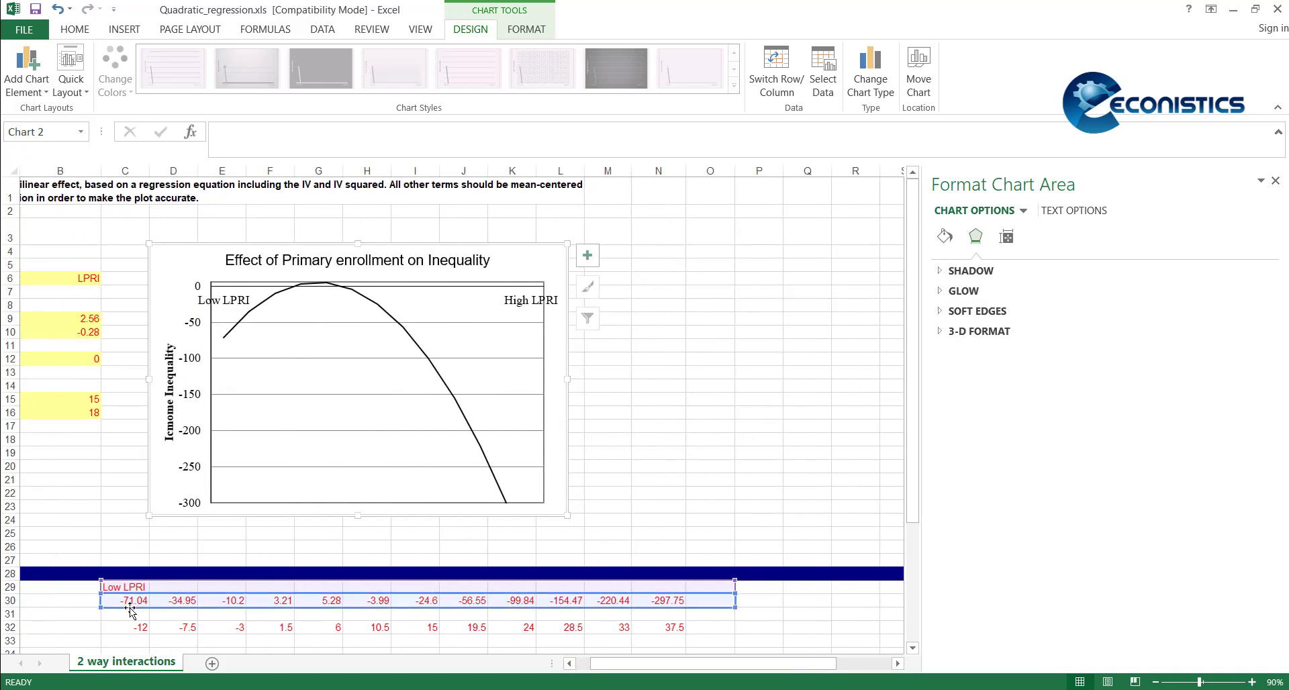